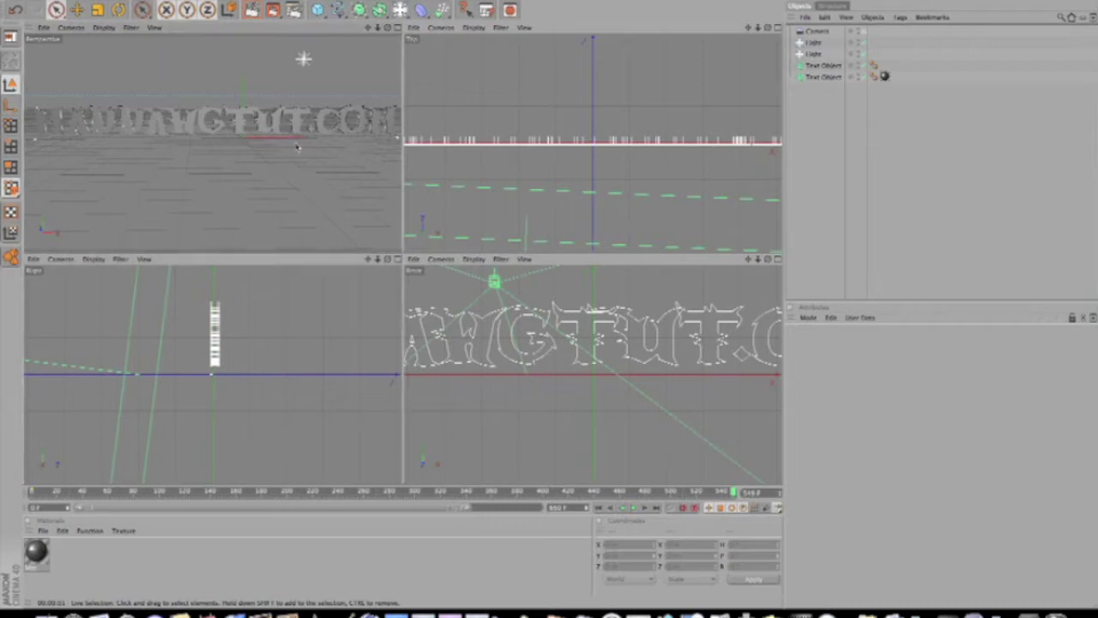
# Render a preview of the finished MADDAWGTUT.COM scene, then start a new empty project
pyautogui.hotkey('ctrl', 'r')
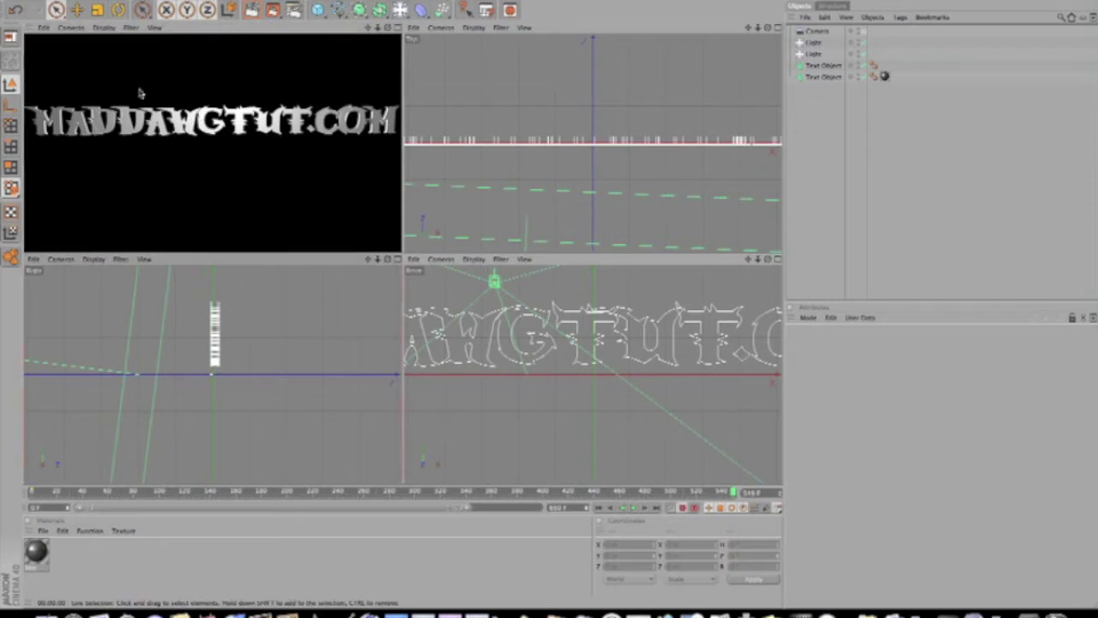
pyautogui.click(23, 2)
pyautogui.click(24, 7)
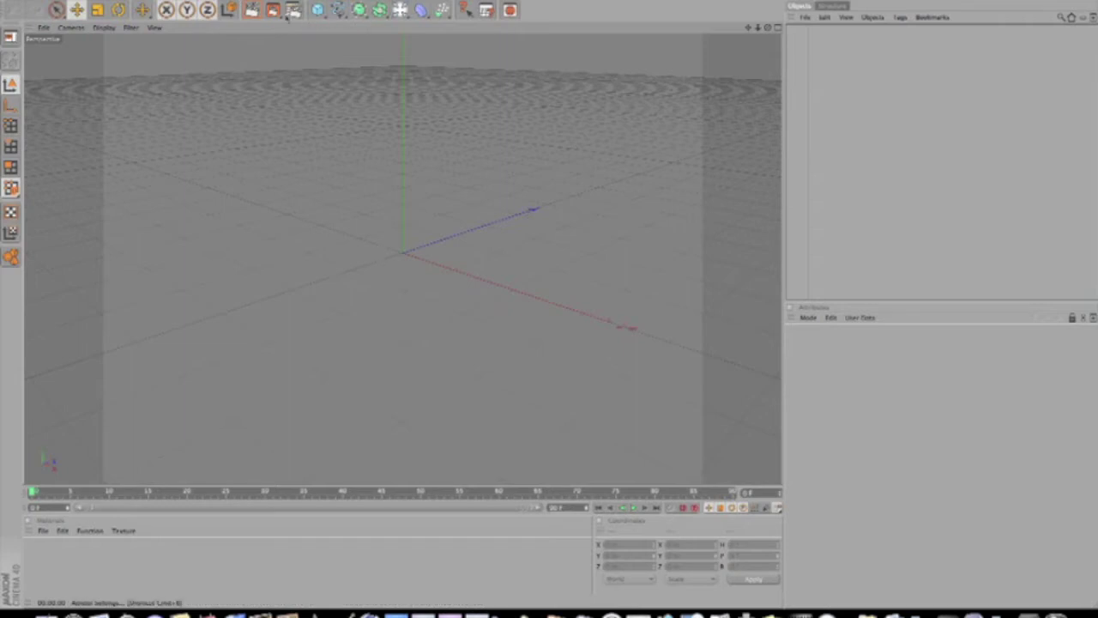
# Add a MoGraph Text Object and replace its default 'Text' wording with MADDAWGTUT.COM
pyautogui.click(317, 9)
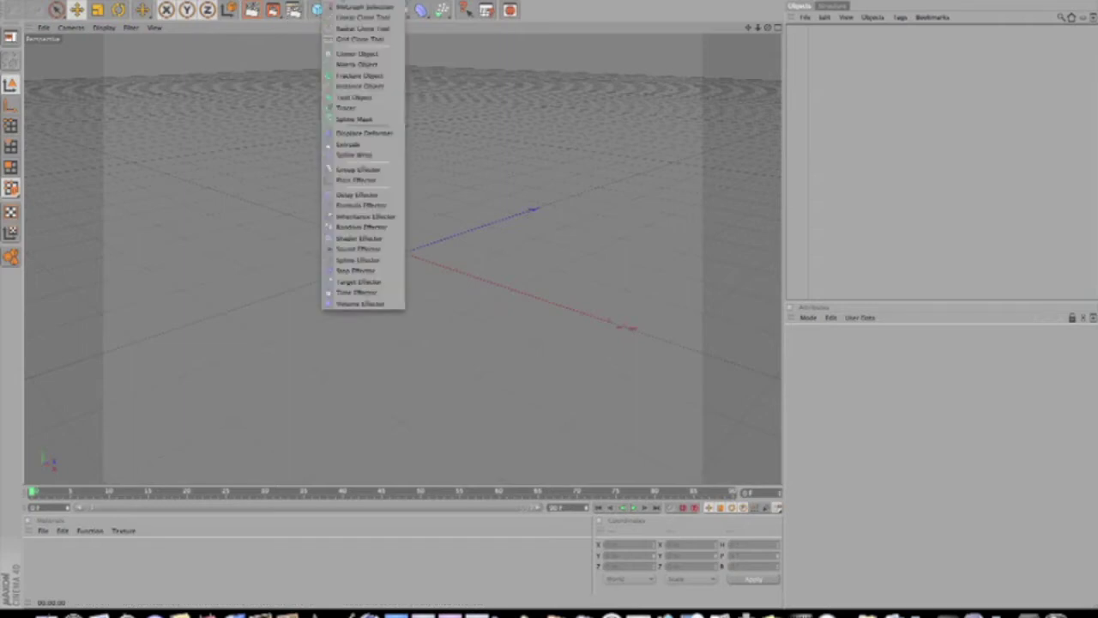
pyautogui.click(365, 100)
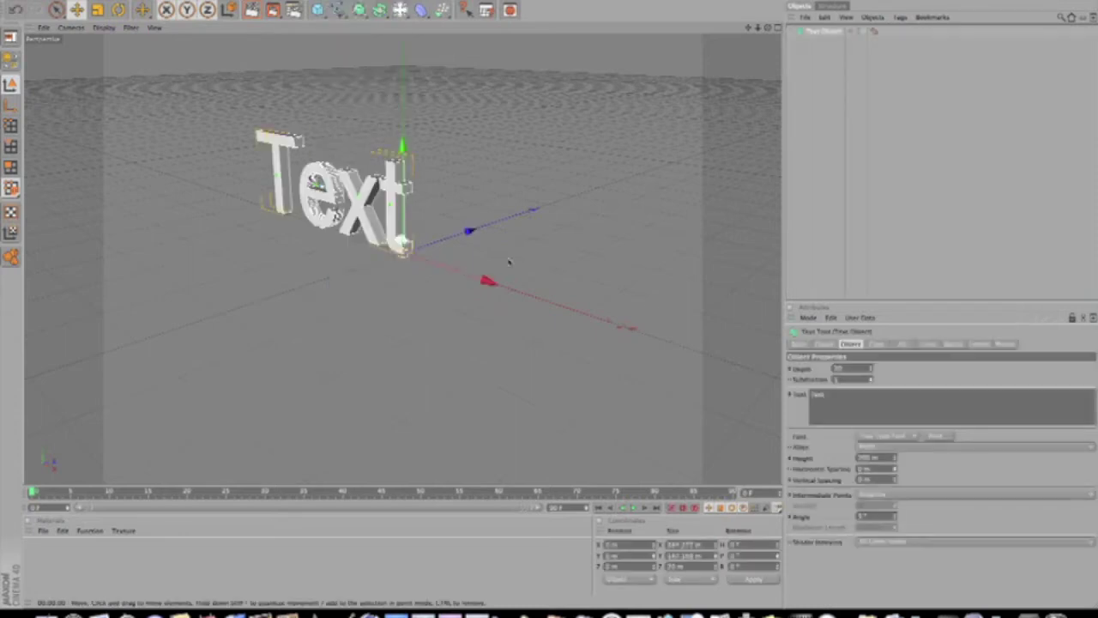
pyautogui.doubleClick(859, 400)
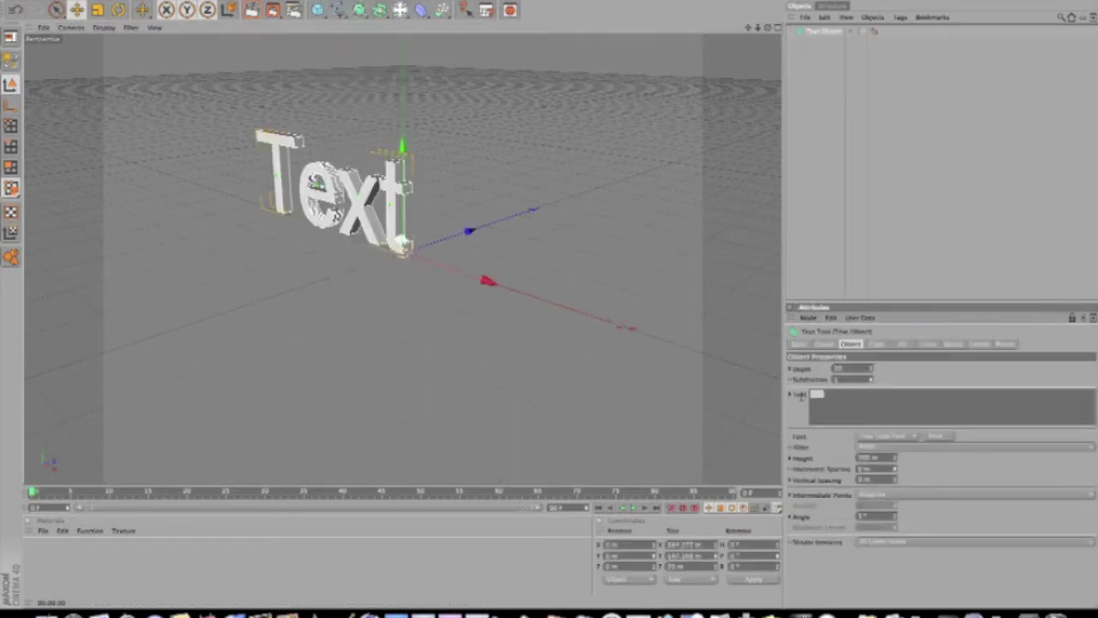
pyautogui.write('MAXON CINEMA')
# Apply the new wording, move the text along X, and search the fonts for 'unreal'
pyautogui.click(935, 378)
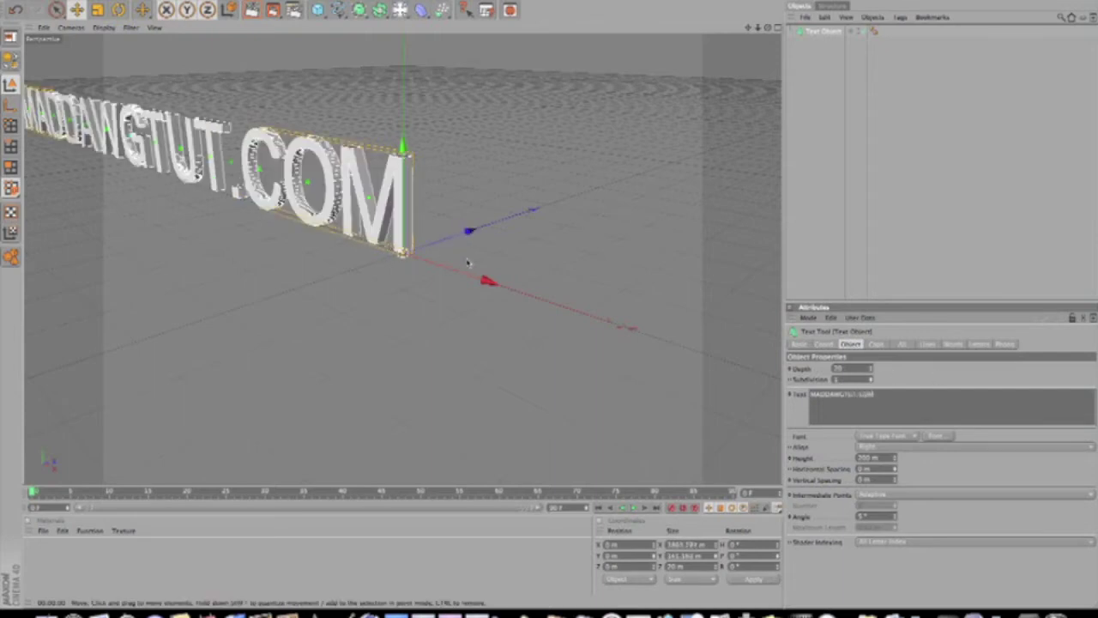
pyautogui.moveTo(452, 270); pyautogui.dragTo(554, 297)
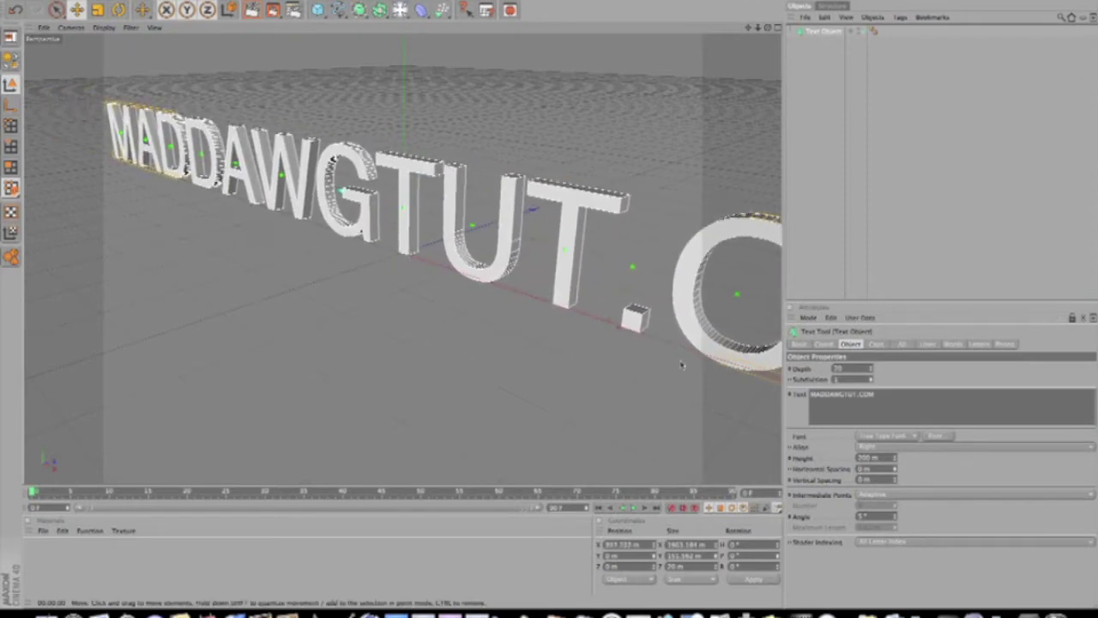
pyautogui.click(940, 436)
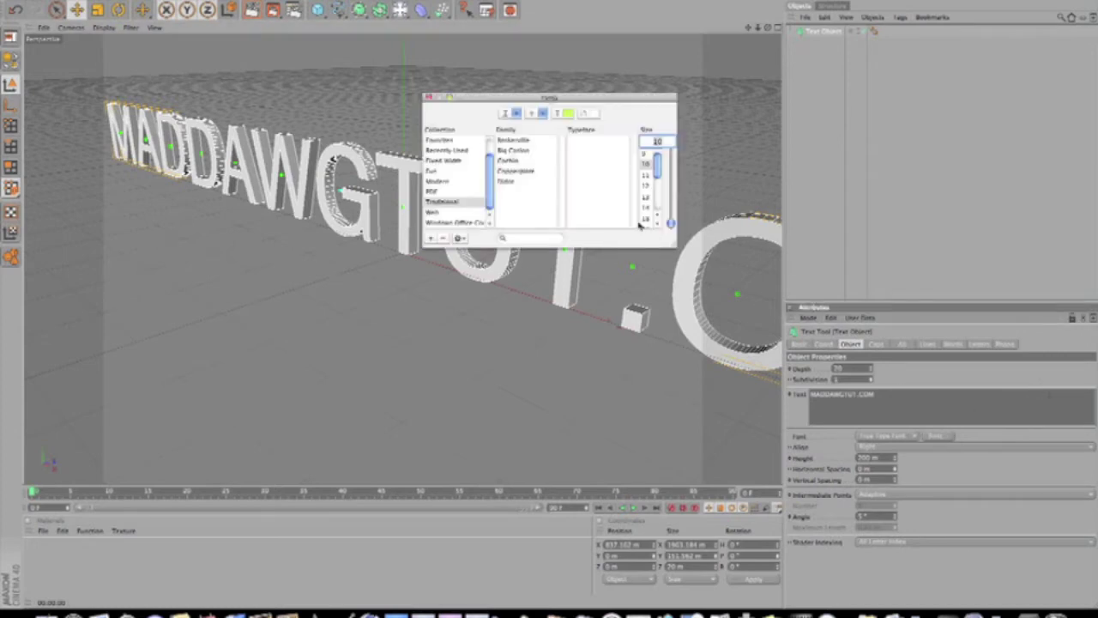
pyautogui.click(541, 237)
pyautogui.write('unreal')
pyautogui.press('BackSpace')
pyautogui.press('BackSpace')
pyautogui.press('BackSpace')
pyautogui.press('BackSpace')
pyautogui.press('BackSpace')
pyautogui.write('nreal')
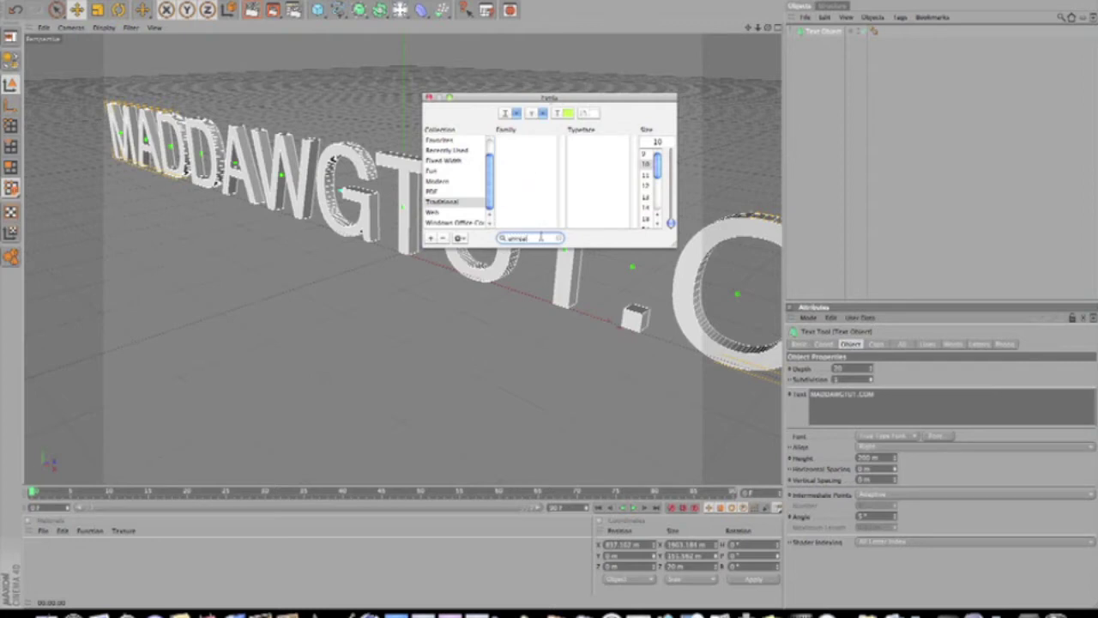
pyautogui.scroll(2, 467, 177)
# Choose the Unreal Tournament font in its Regular style and close the font chooser
pyautogui.click(444, 140)
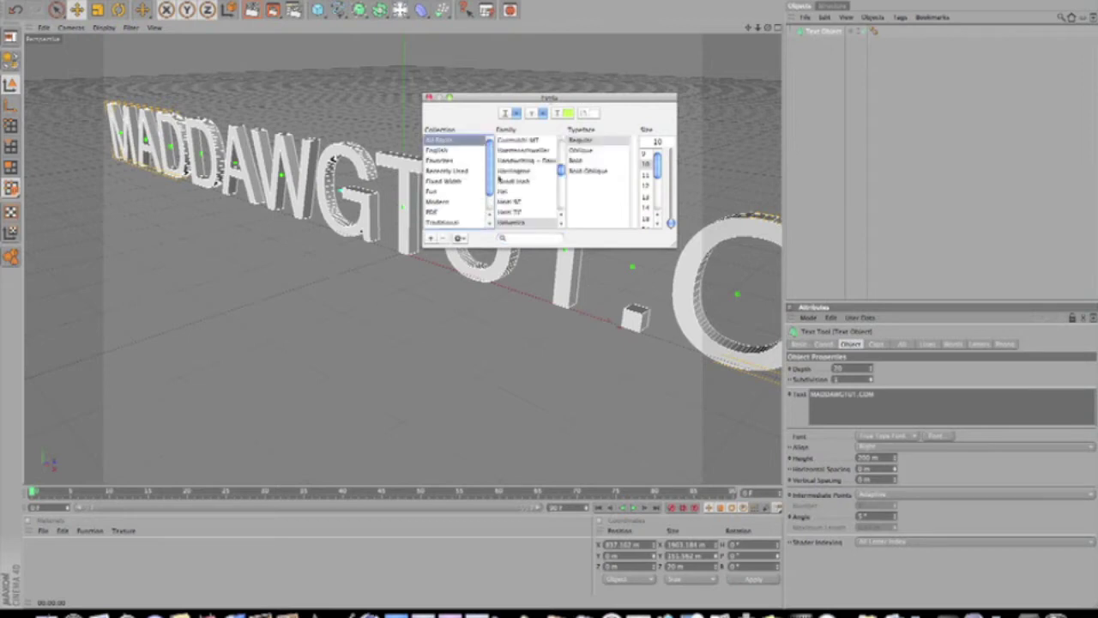
pyautogui.click(529, 238)
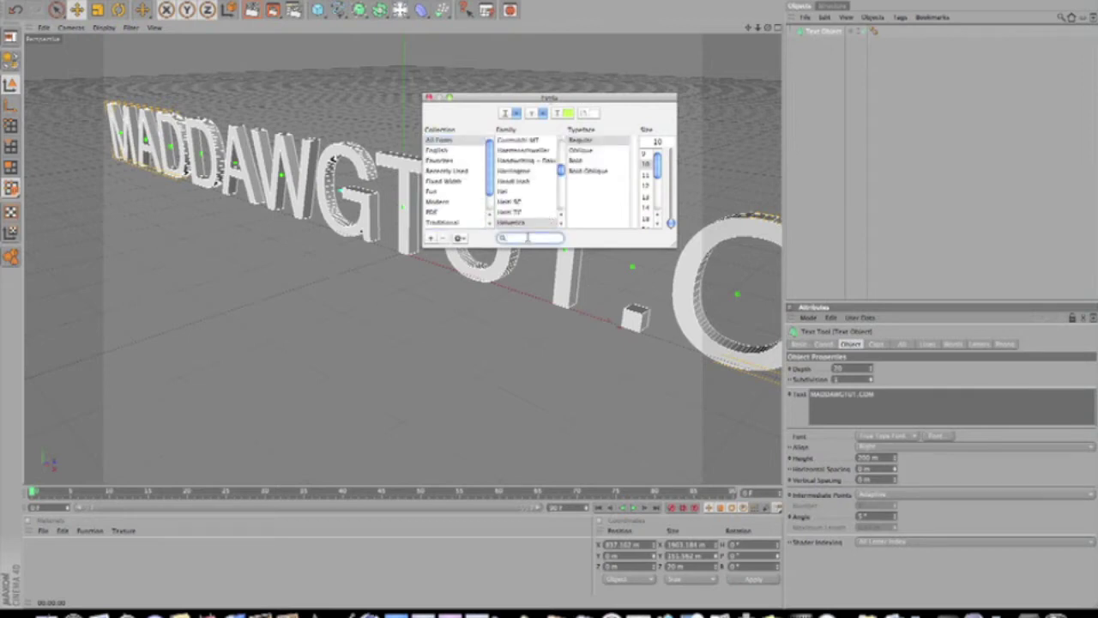
pyautogui.write('h')
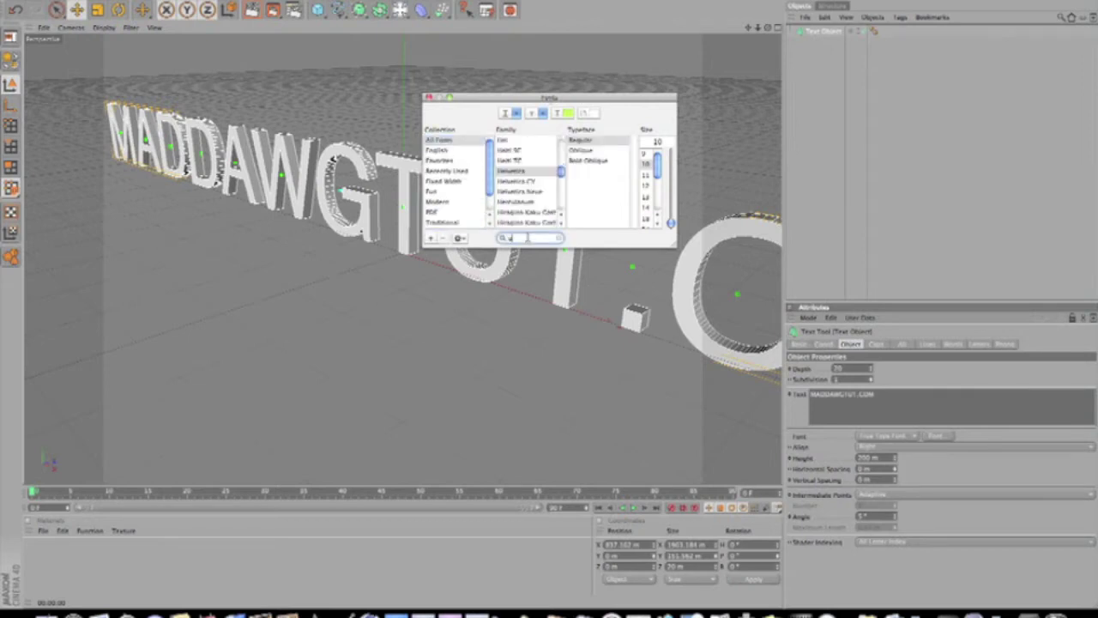
pyautogui.press('BackSpace')
pyautogui.write('unreal')
pyautogui.click(508, 140)
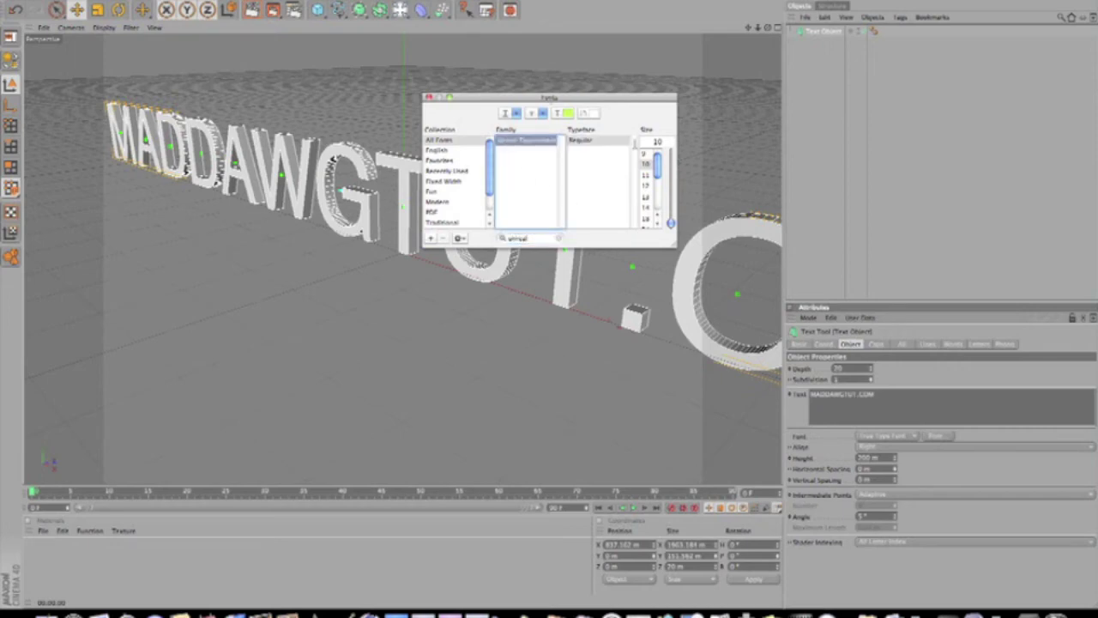
pyautogui.click(580, 143)
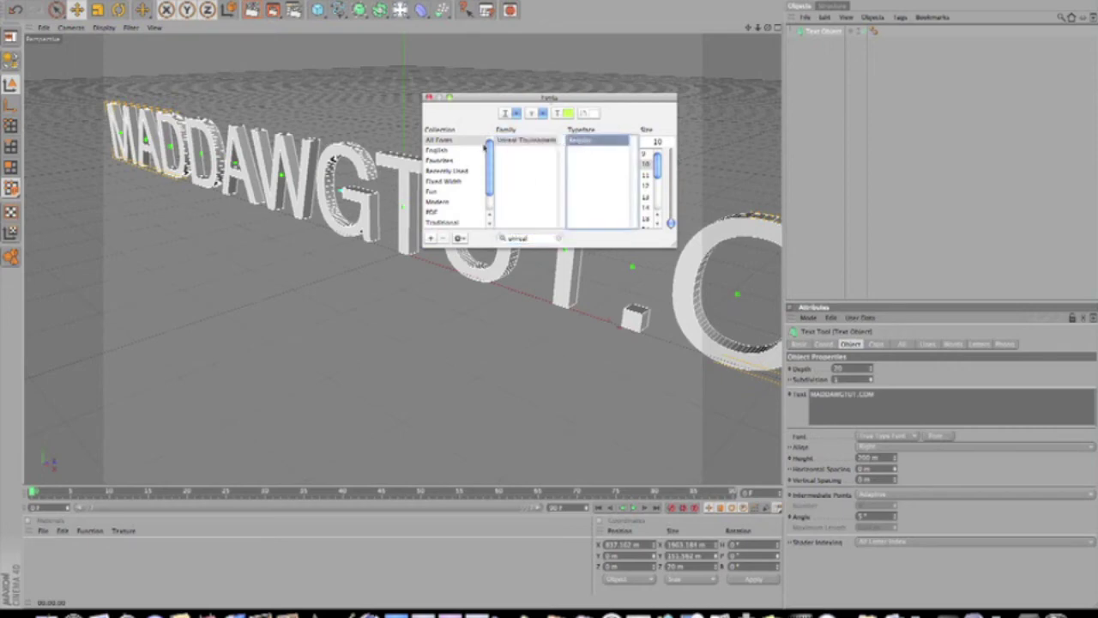
pyautogui.click(431, 101)
# Render a preview of the text in the Unreal Tournament font
pyautogui.click(364, 320)
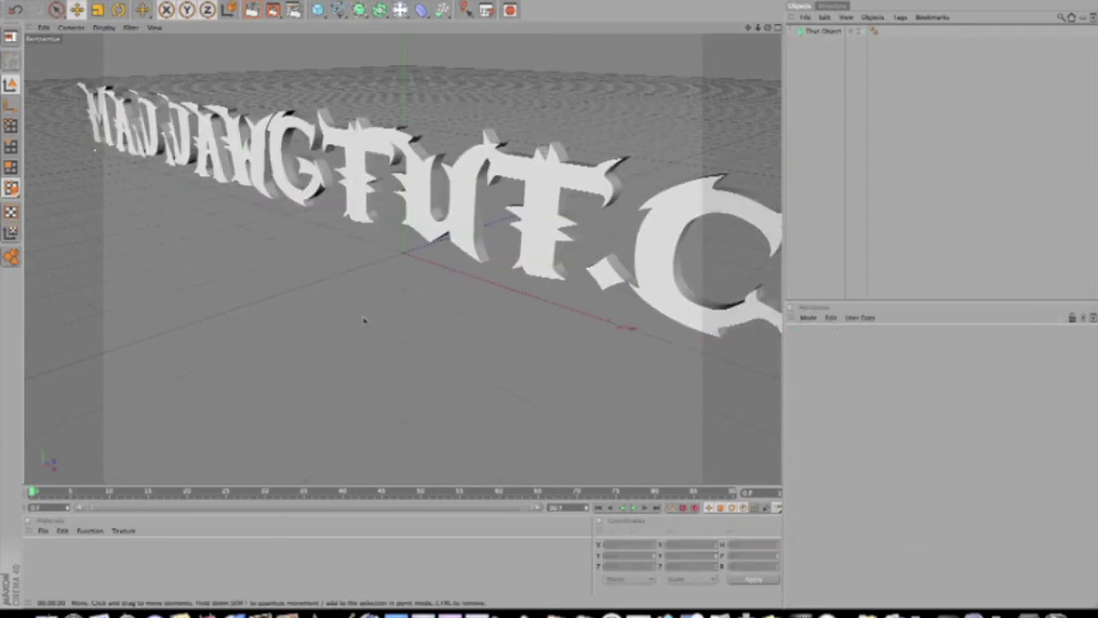
pyautogui.press('super+r')
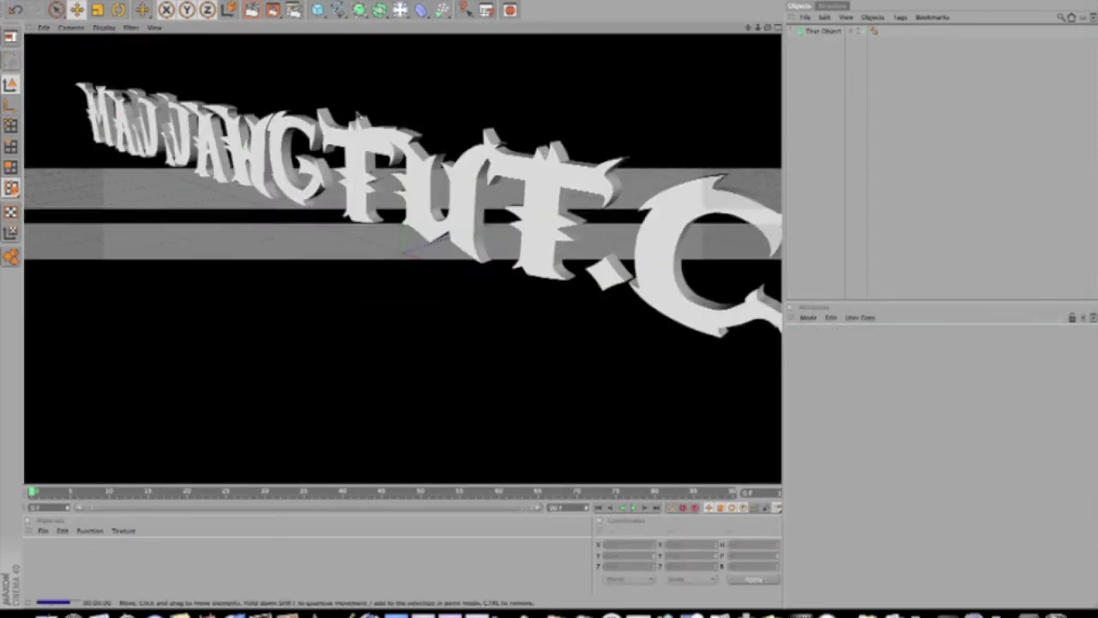
pyautogui.click(383, 245)
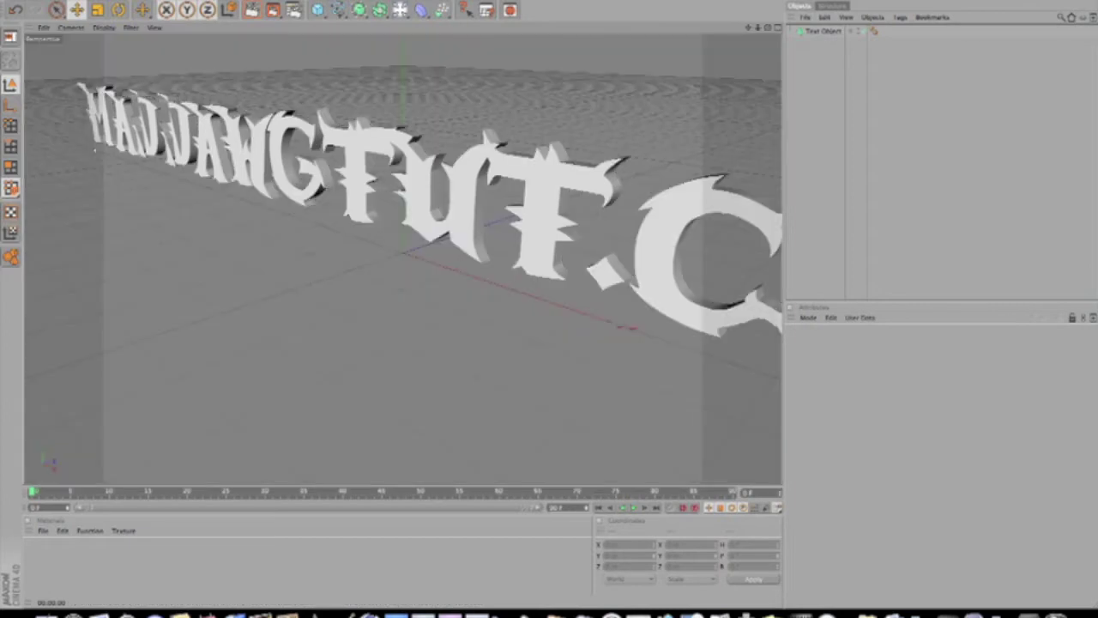
# Duplicate the Text Object, push the copy slightly back along Z, and render the layered text
pyautogui.click(829, 33)
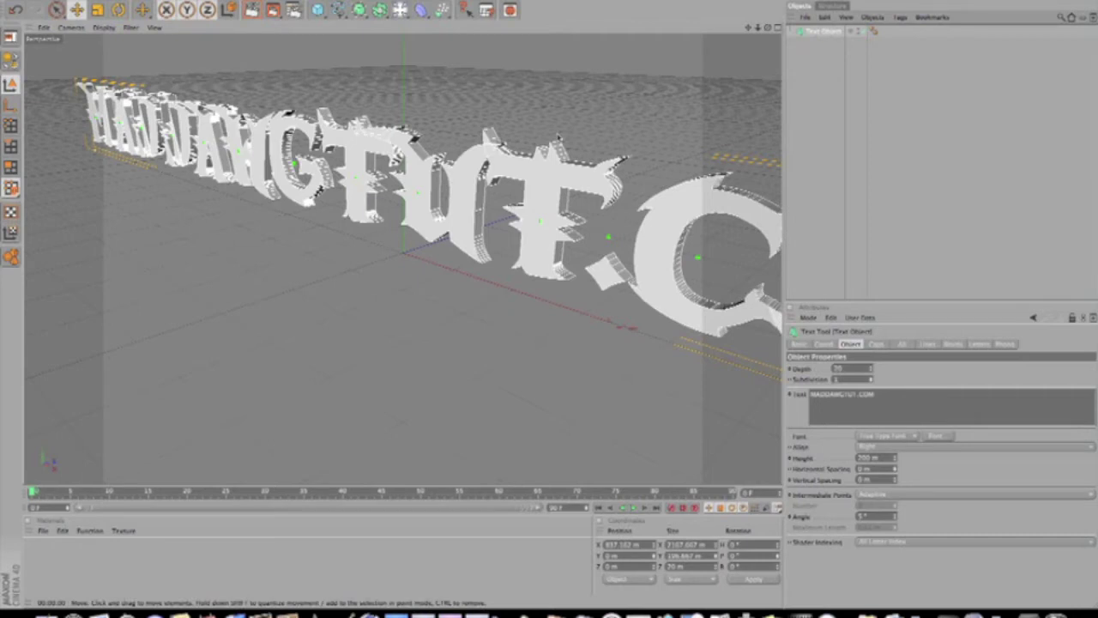
pyautogui.press('super+v')
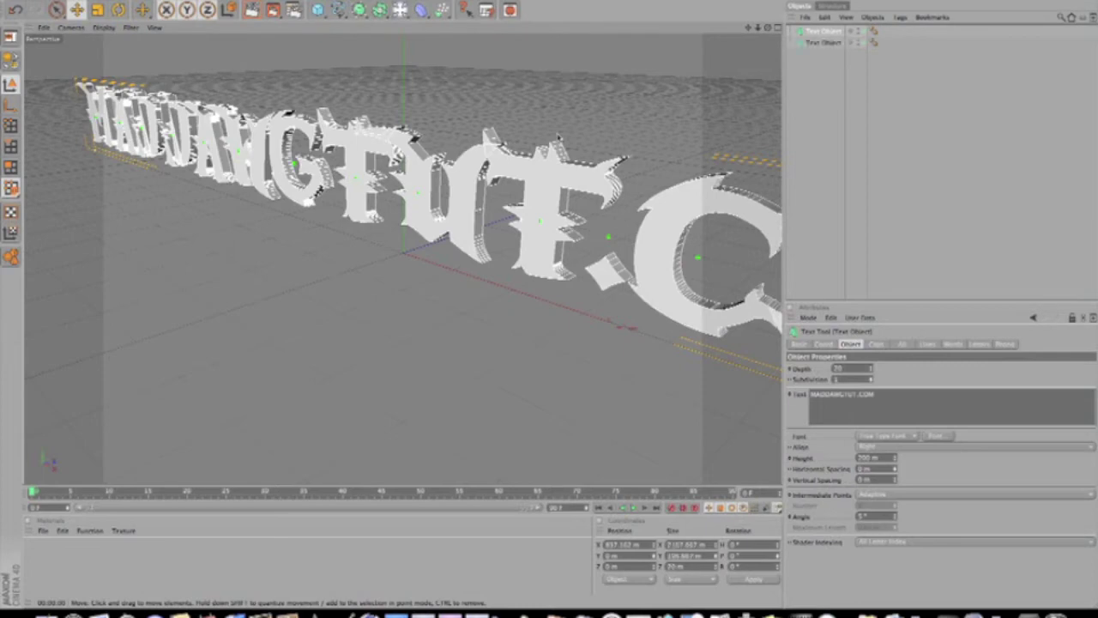
pyautogui.press('super+z')
pyautogui.press('super+shift+z')
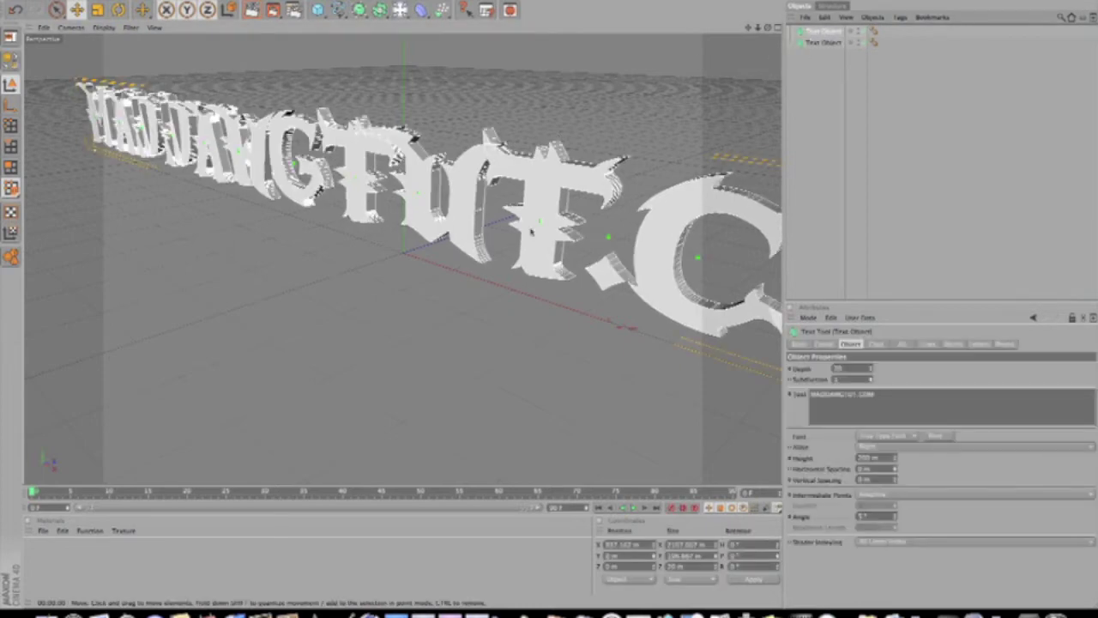
pyautogui.scroll(-5, 530, 232)
pyautogui.moveTo(531, 230); pyautogui.dragTo(551, 294)
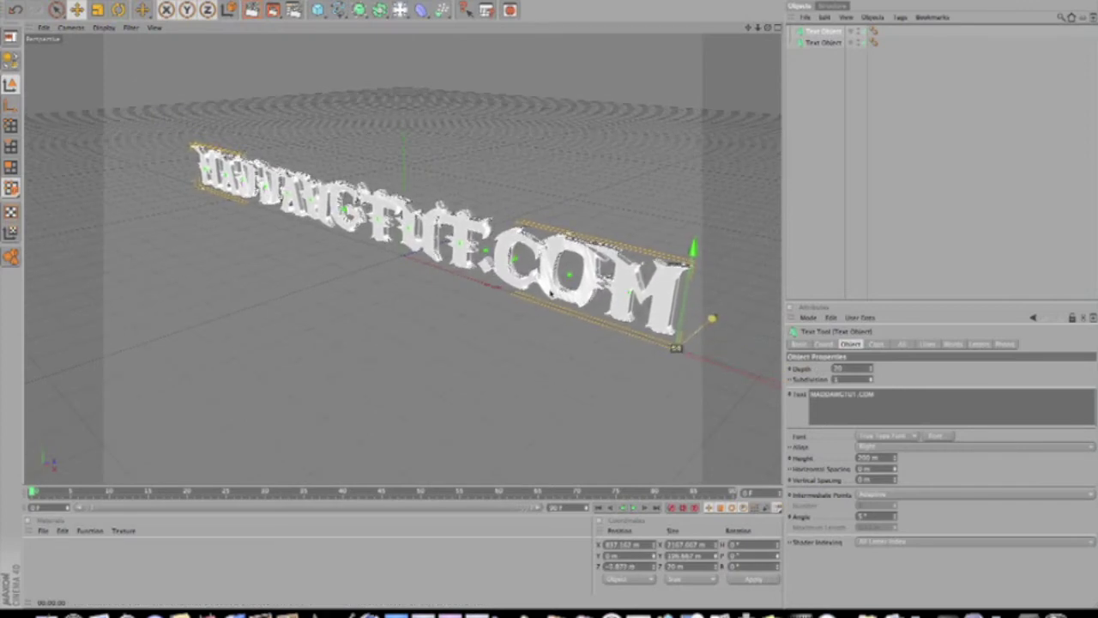
pyautogui.click(746, 318)
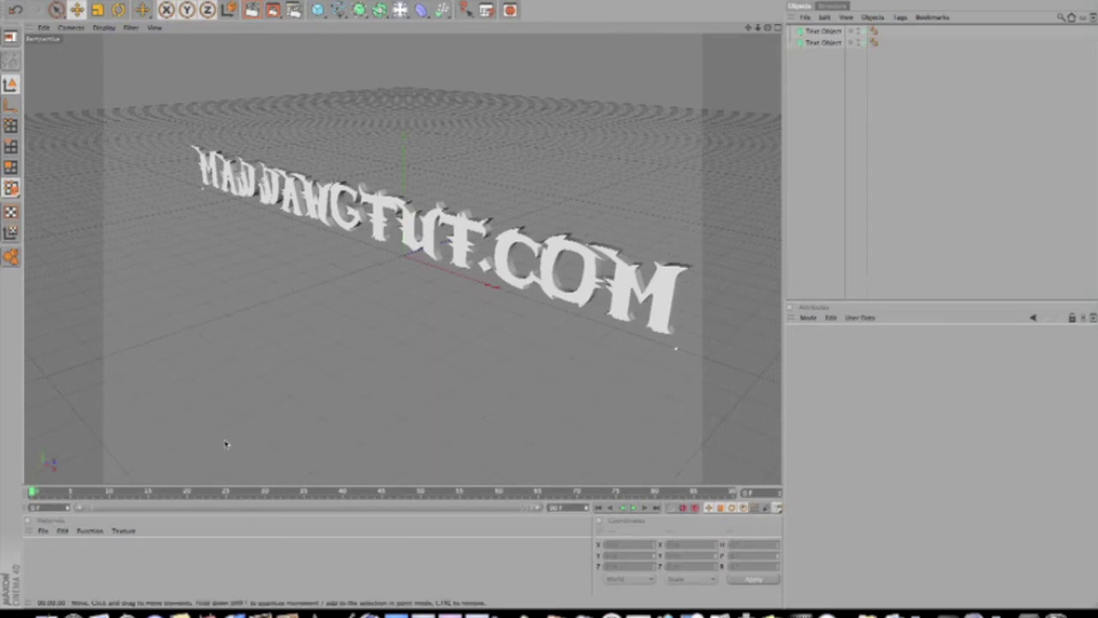
pyautogui.hotkey('ctrl', 'r')
# Create a new material with a darker grey colour and reduced reflection brightness
pyautogui.click(161, 479)
pyautogui.click(42, 531)
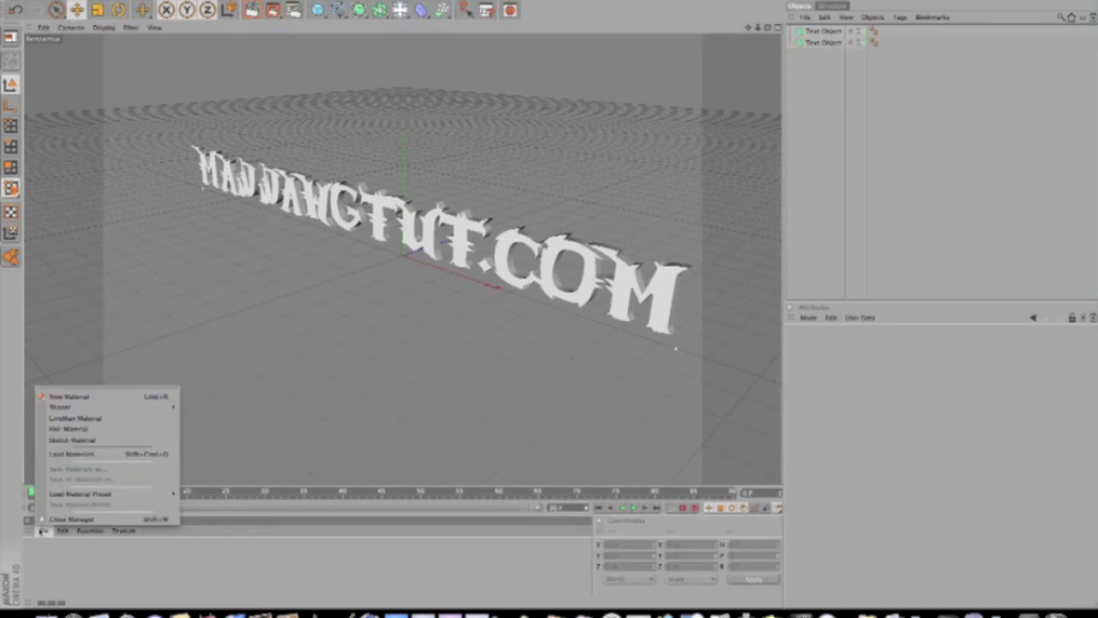
pyautogui.click(69, 397)
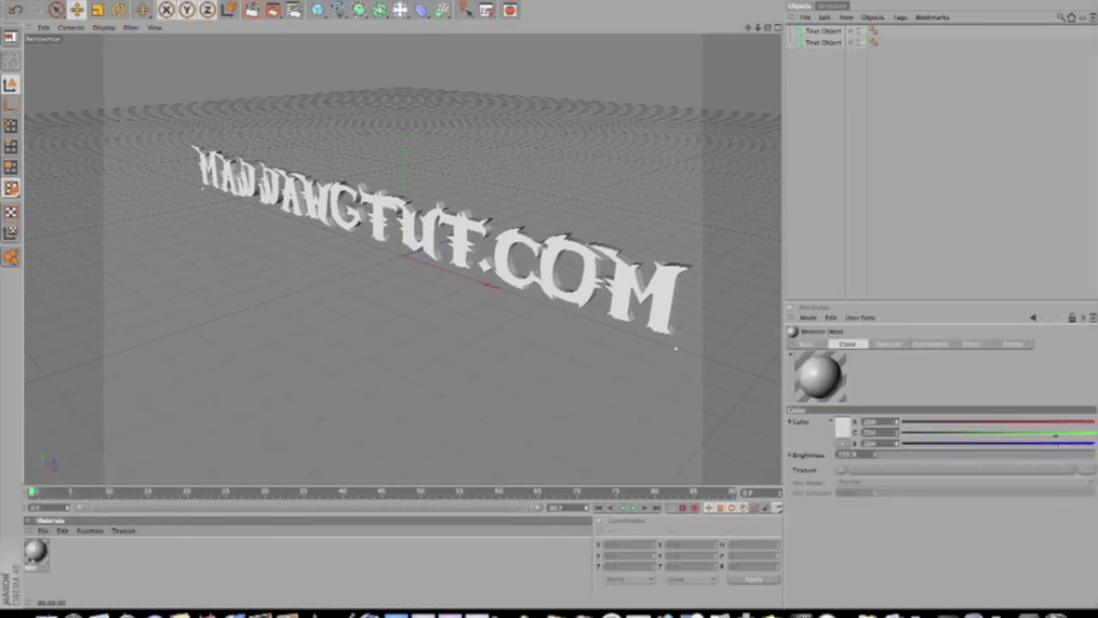
pyautogui.doubleClick(36, 555)
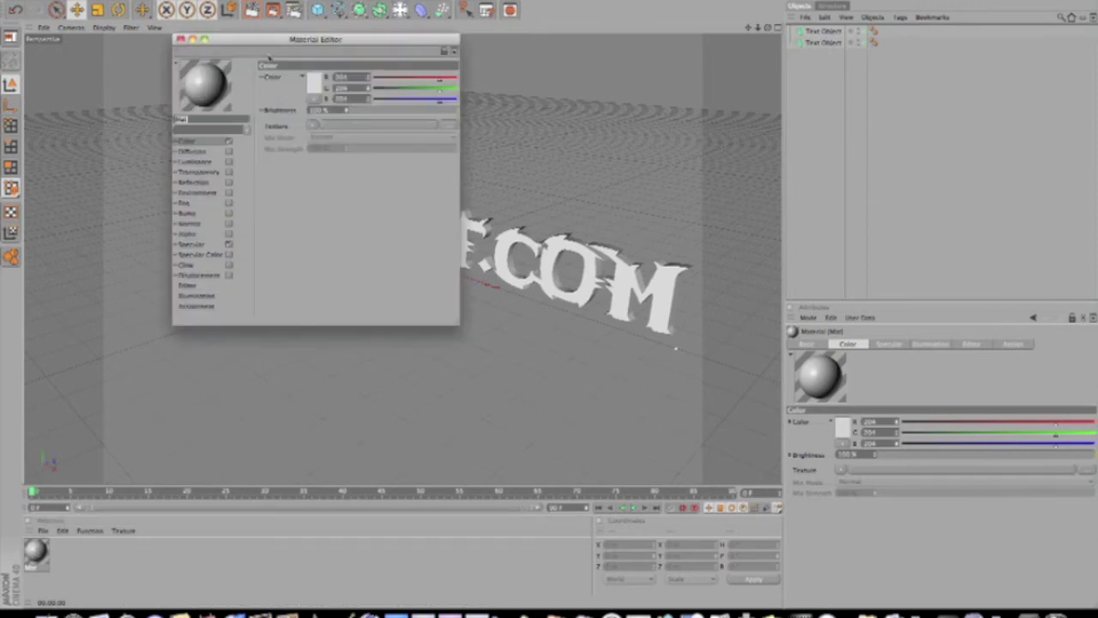
pyautogui.click(314, 83)
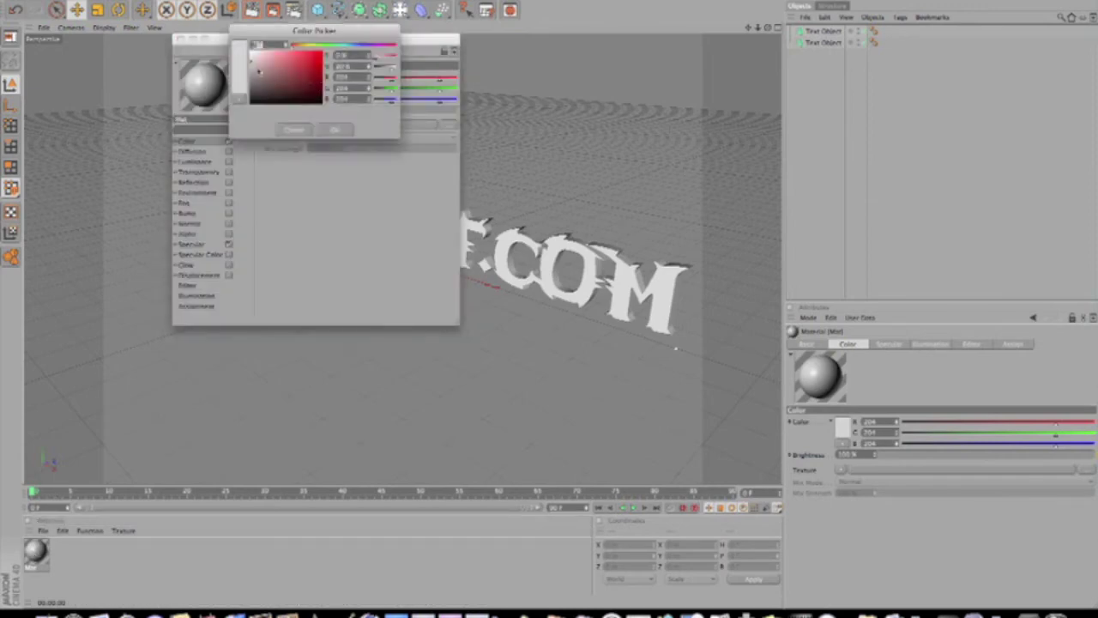
pyautogui.click(335, 130)
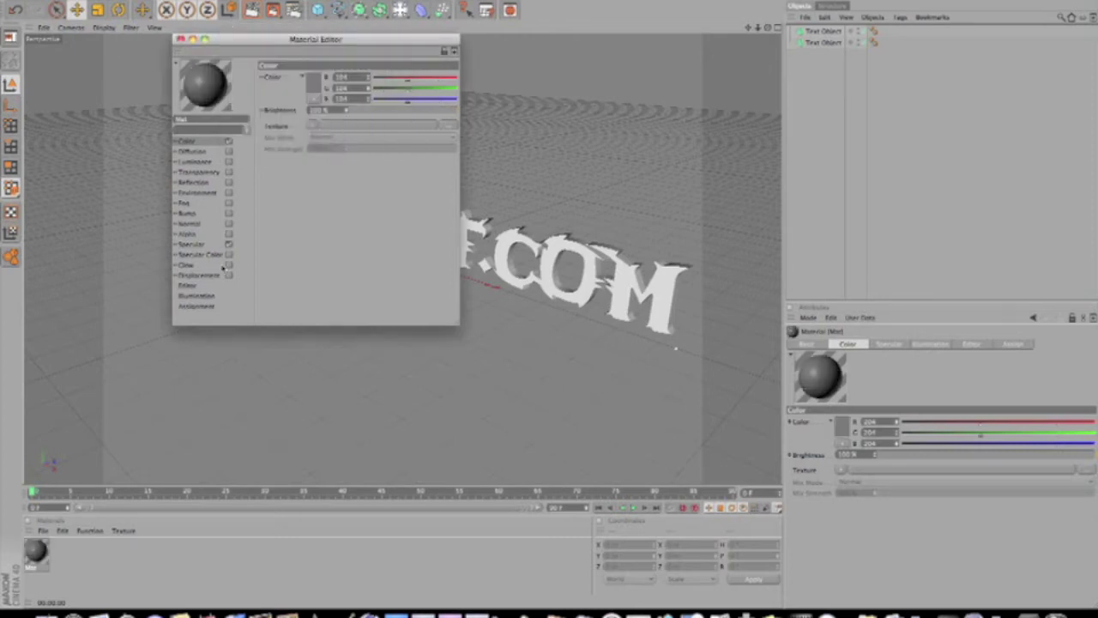
pyautogui.click(228, 183)
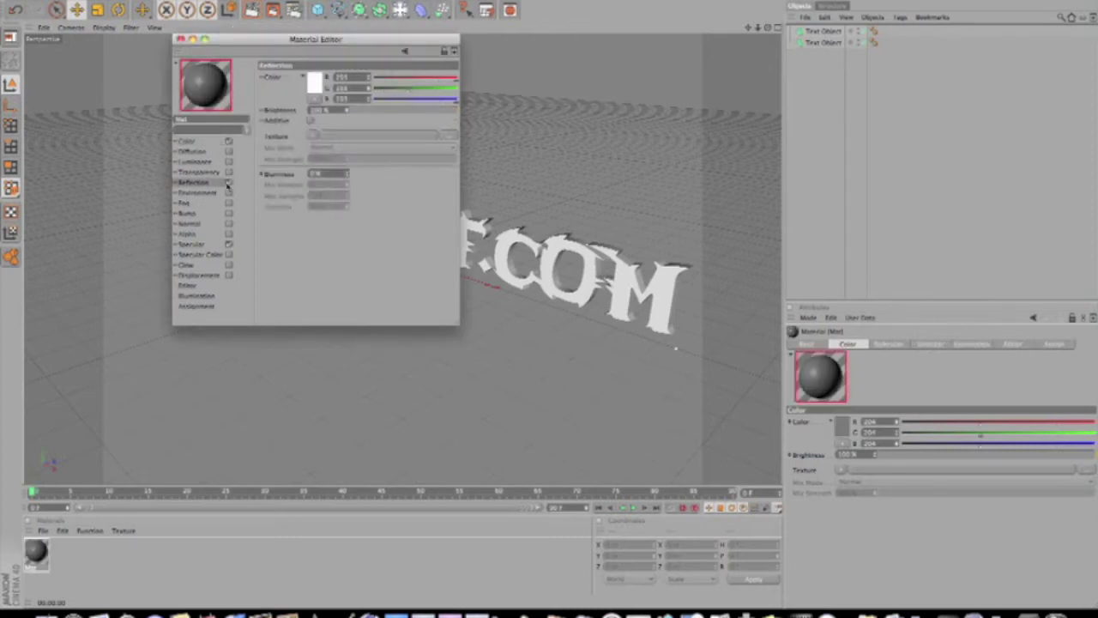
pyautogui.moveTo(454, 112); pyautogui.dragTo(368, 113)
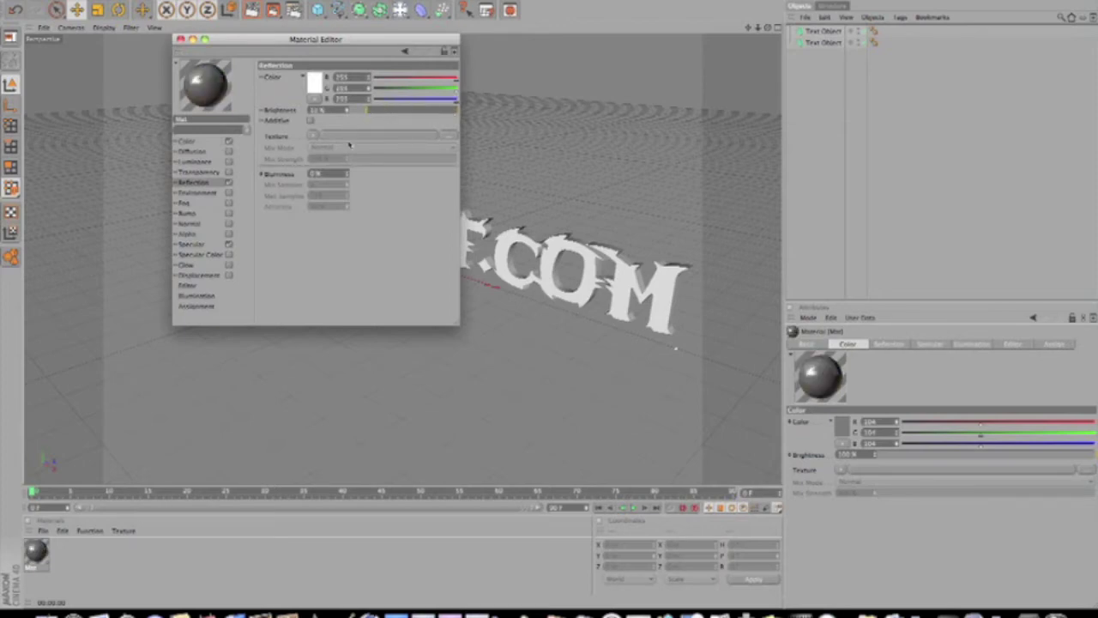
# Enable specular with a highlight colour, 100% width and slightly higher height, then close the editor
pyautogui.click(228, 255)
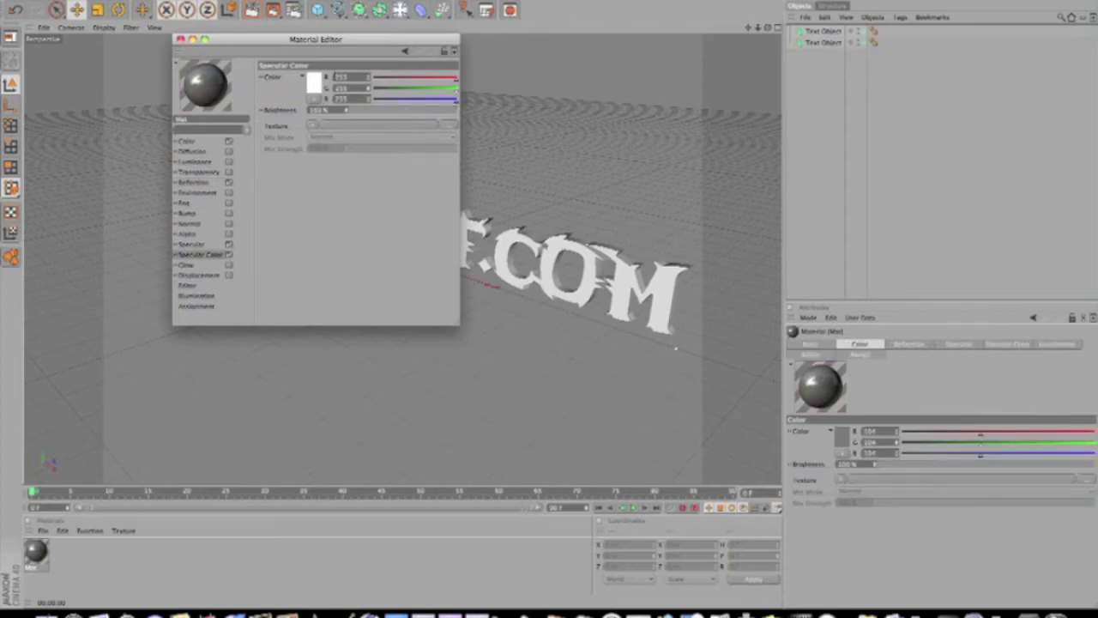
pyautogui.click(314, 83)
pyautogui.click(334, 131)
pyautogui.click(195, 244)
pyautogui.moveTo(410, 126); pyautogui.dragTo(457, 125)
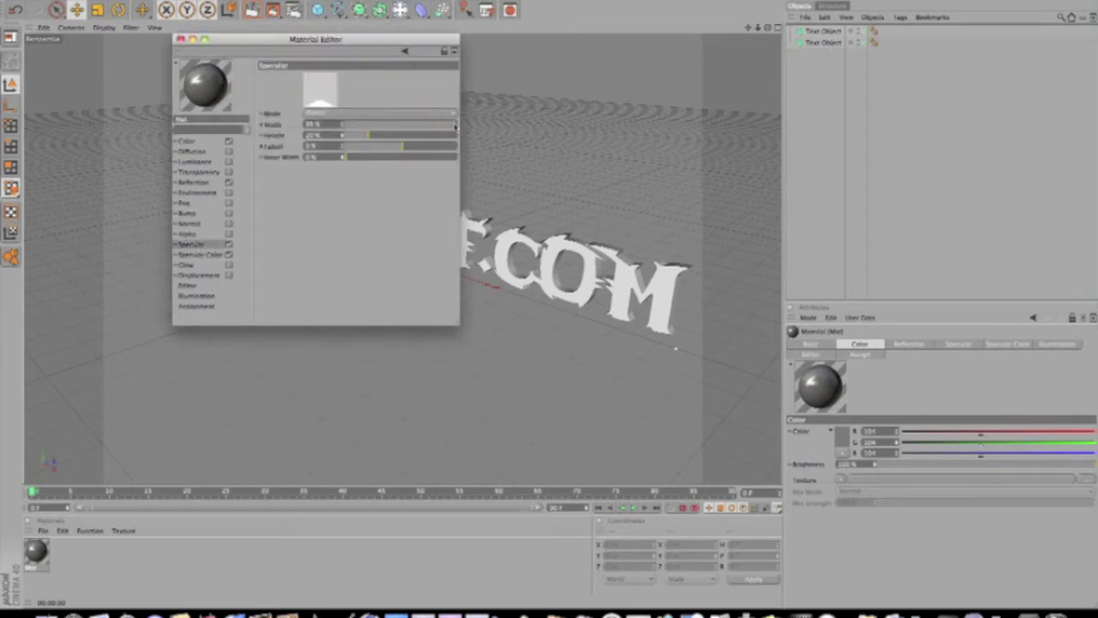
pyautogui.moveTo(369, 137); pyautogui.dragTo(380, 135)
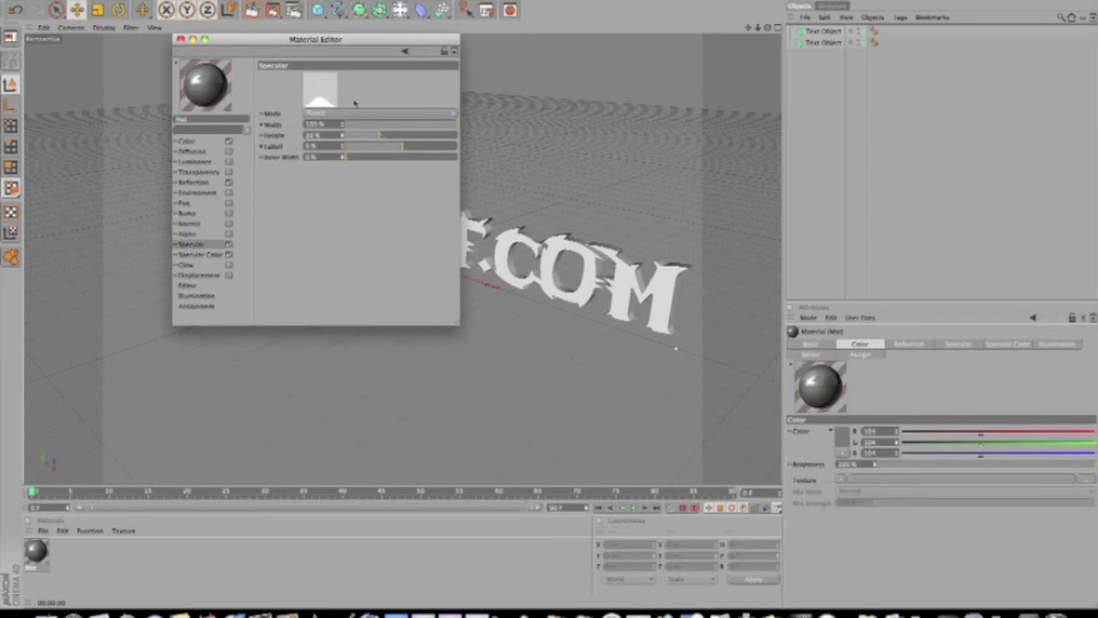
pyautogui.click(181, 40)
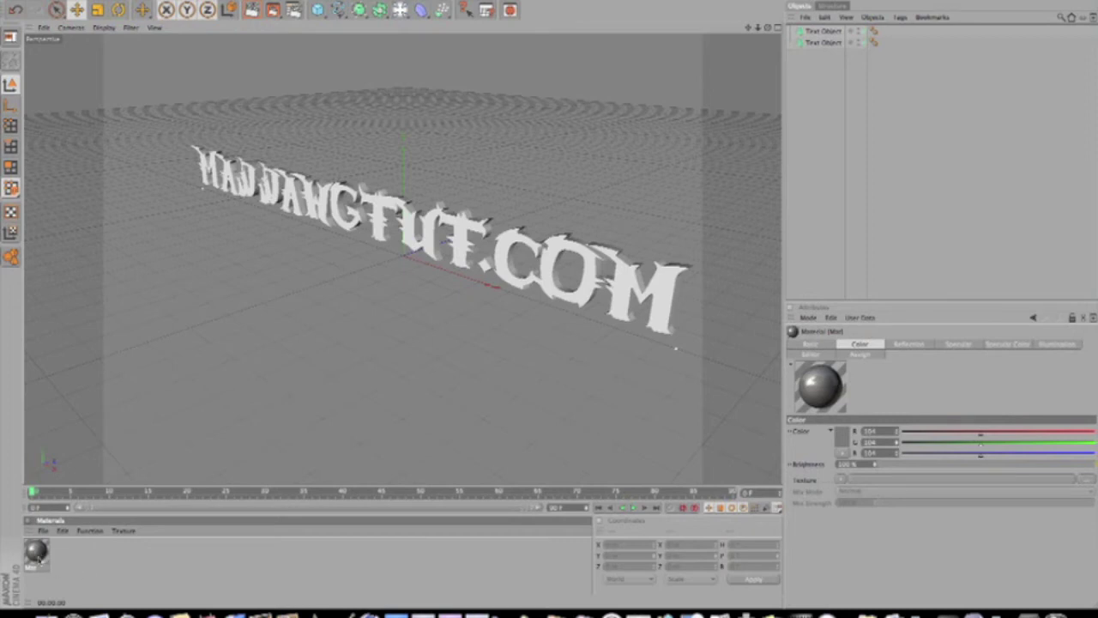
pyautogui.click(65, 575)
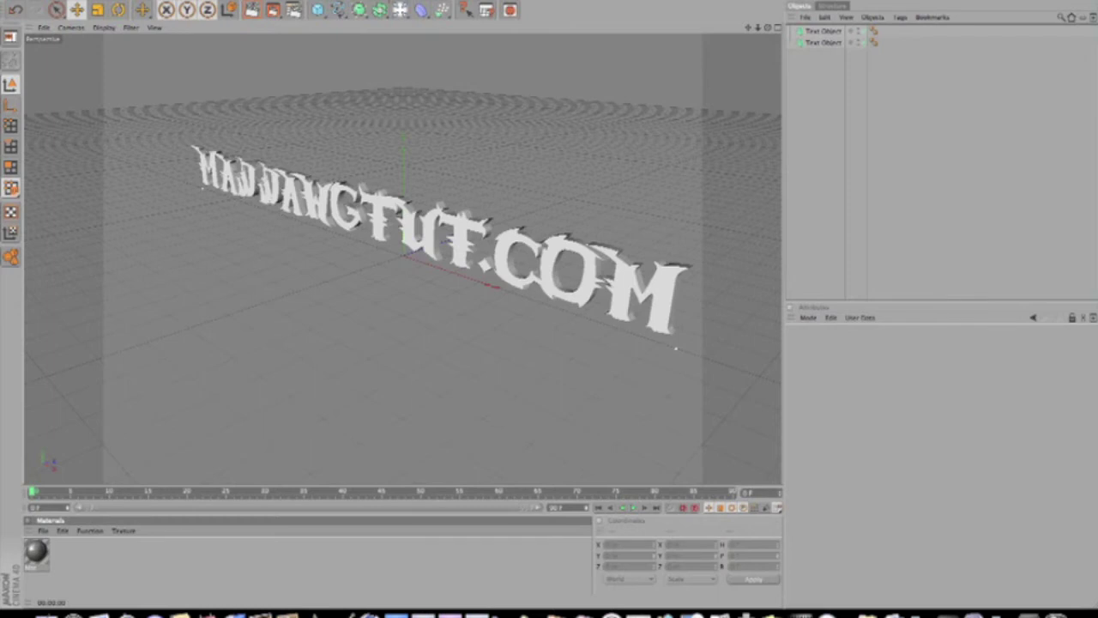
# Add a Camera, look through it, and orbit so the text is seen head-on
pyautogui.click(317, 10)
pyautogui.click(360, 10)
pyautogui.click(339, 10)
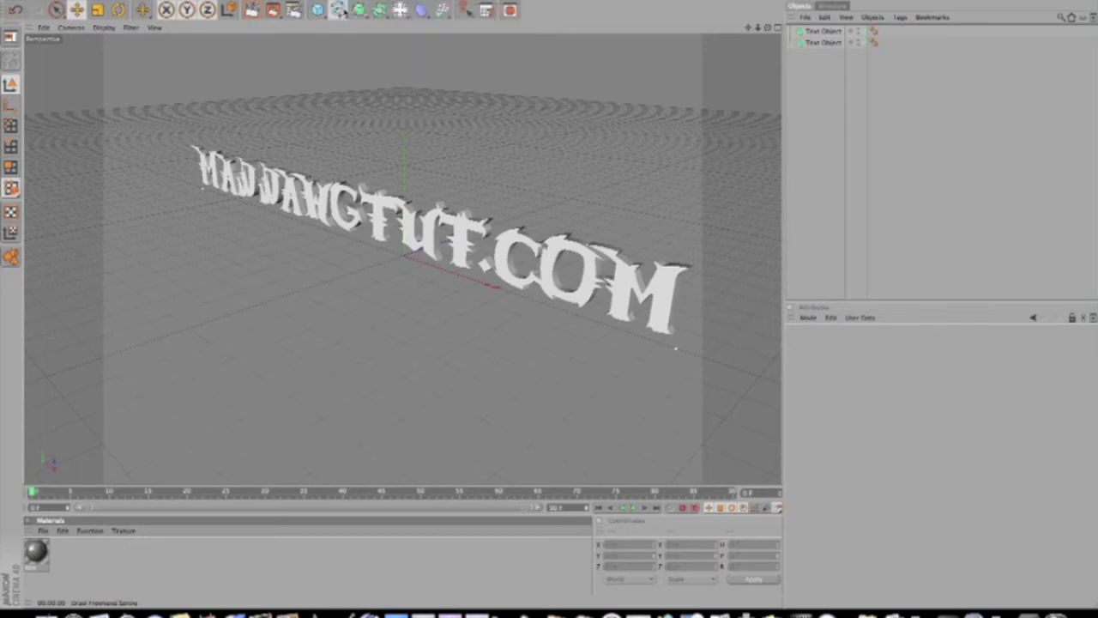
pyautogui.click(346, 16)
pyautogui.click(400, 10)
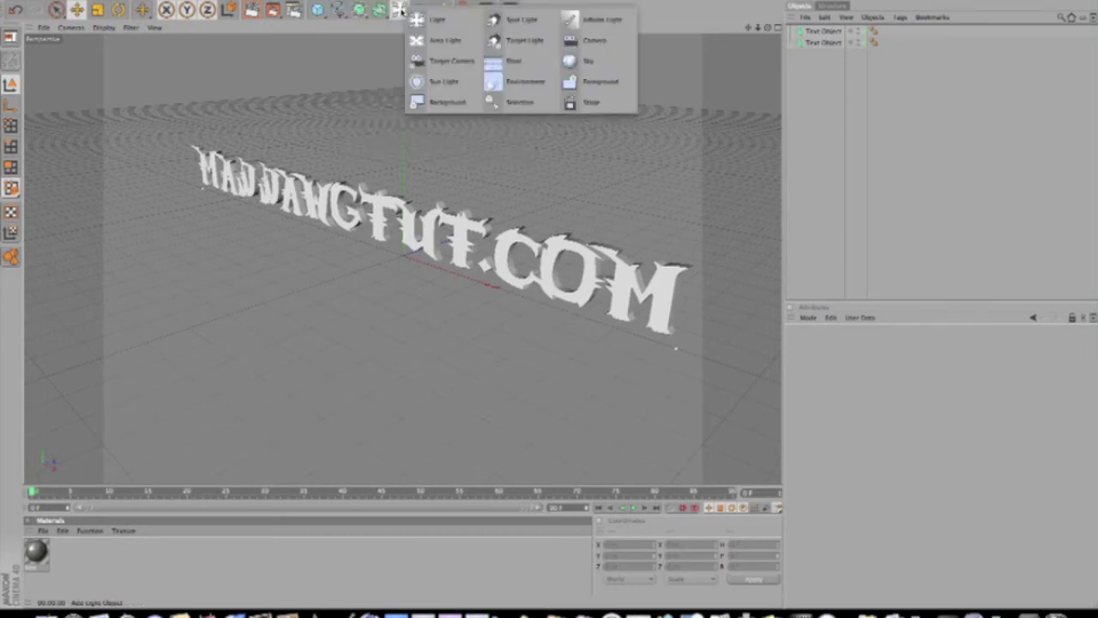
pyautogui.click(850, 90)
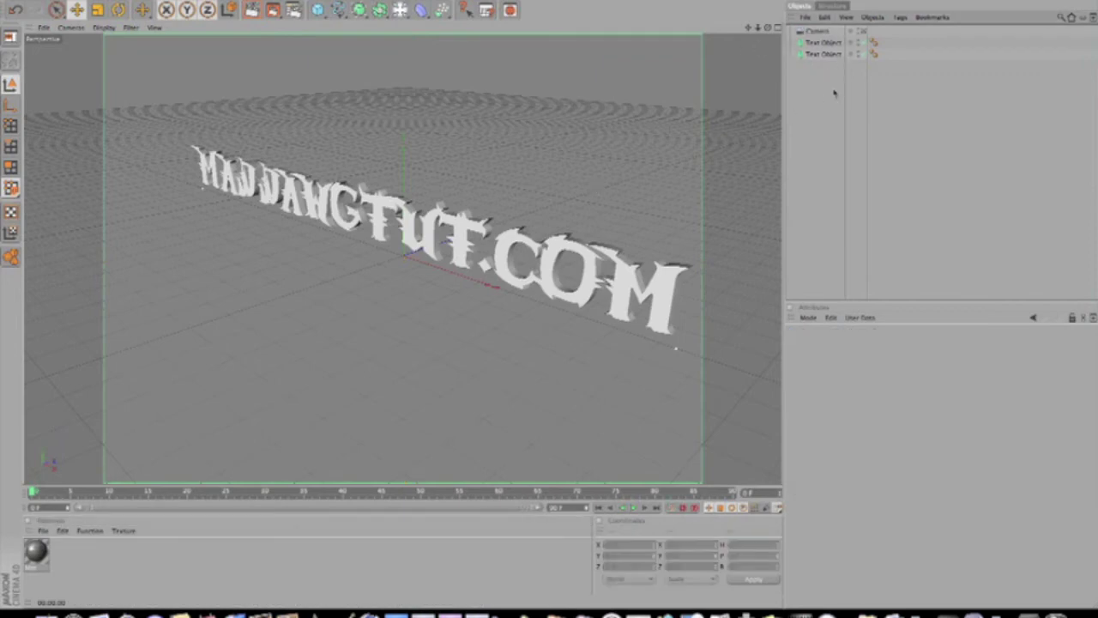
pyautogui.click(864, 32)
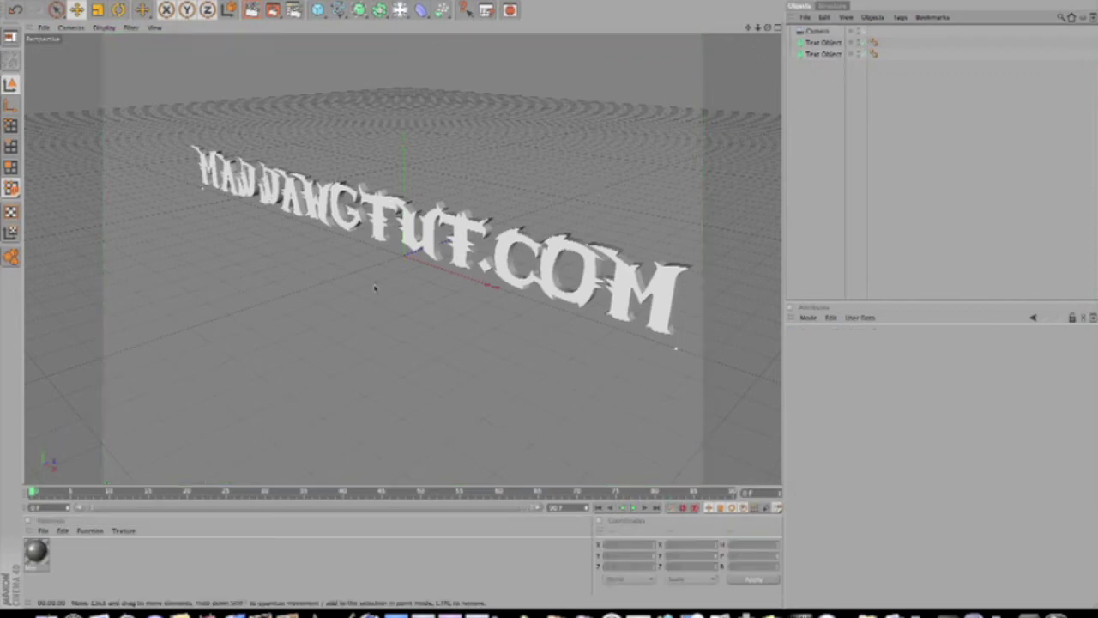
pyautogui.keyDown('alt'); pyautogui.moveTo(313, 300); pyautogui.dragTo(405, 233); pyautogui.keyUp('alt')
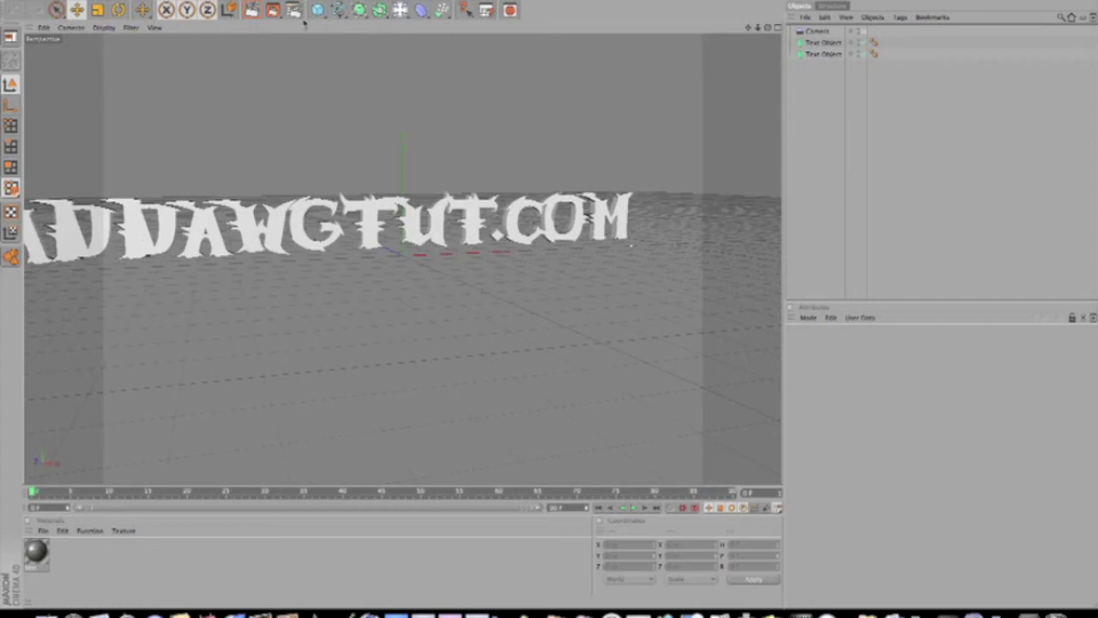
# Apply the Film/Video HDV/HDTV 720 29.97 output preset in Render Settings
pyautogui.click(294, 9)
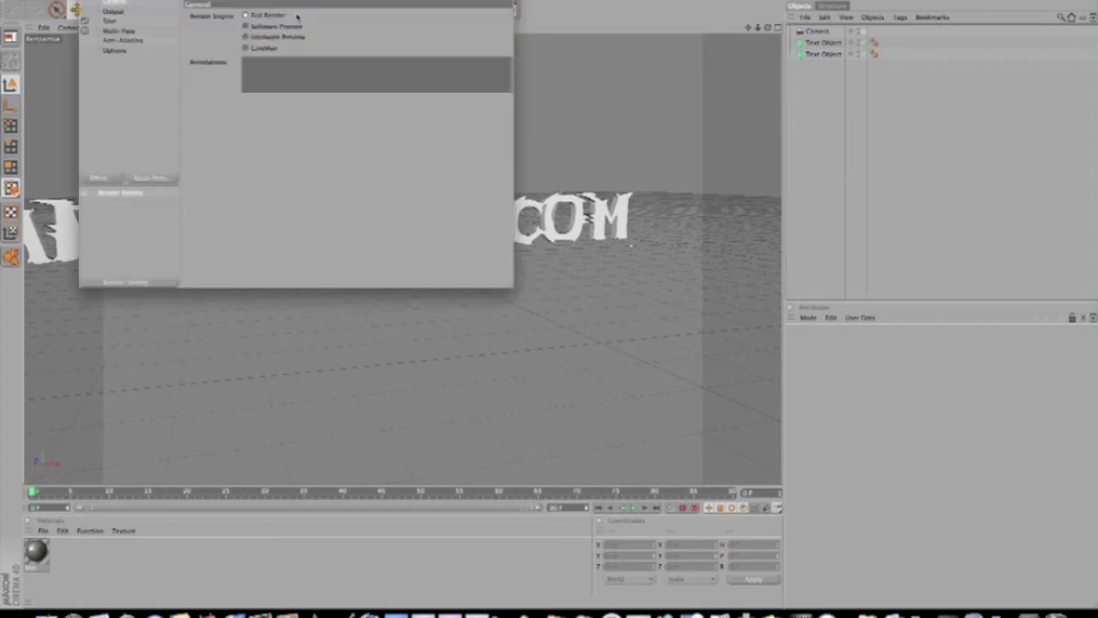
pyautogui.click(123, 14)
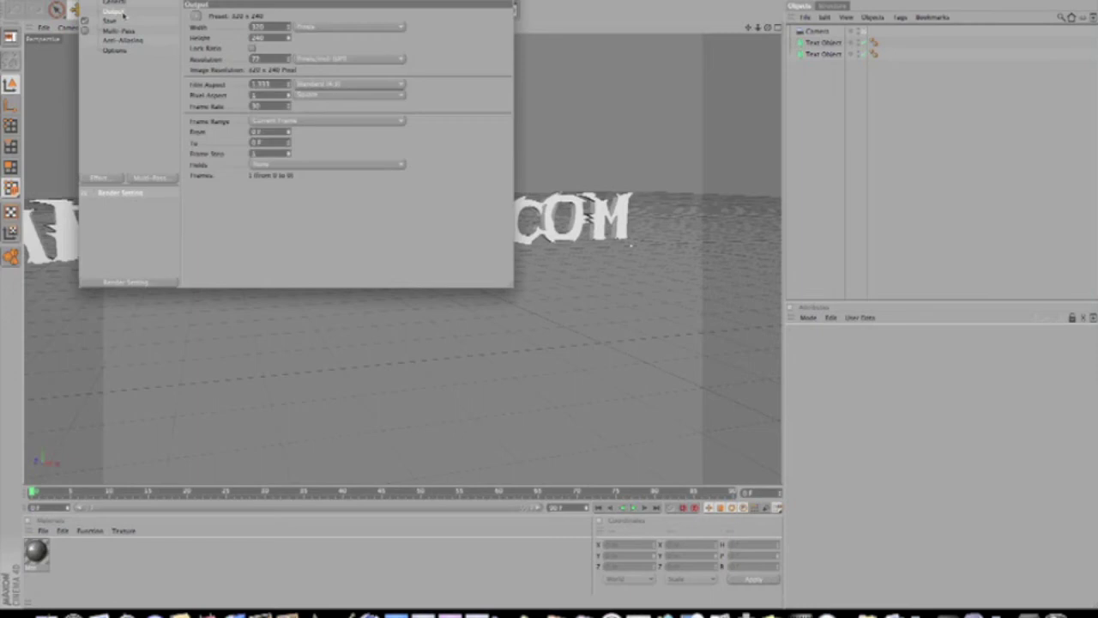
pyautogui.click(198, 16)
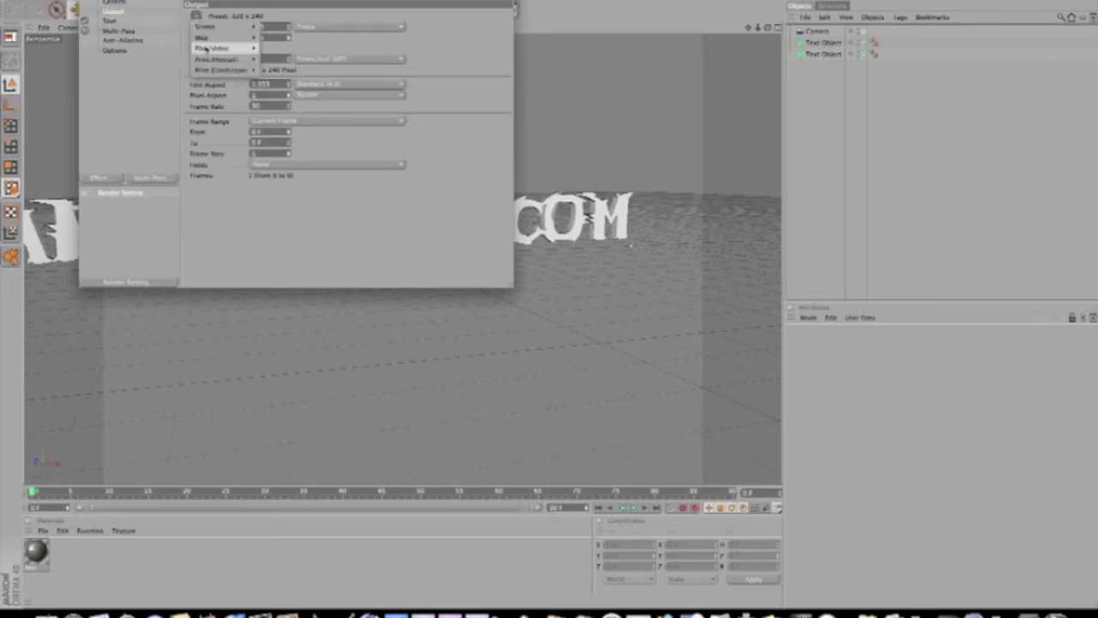
pyautogui.moveTo(214, 54)
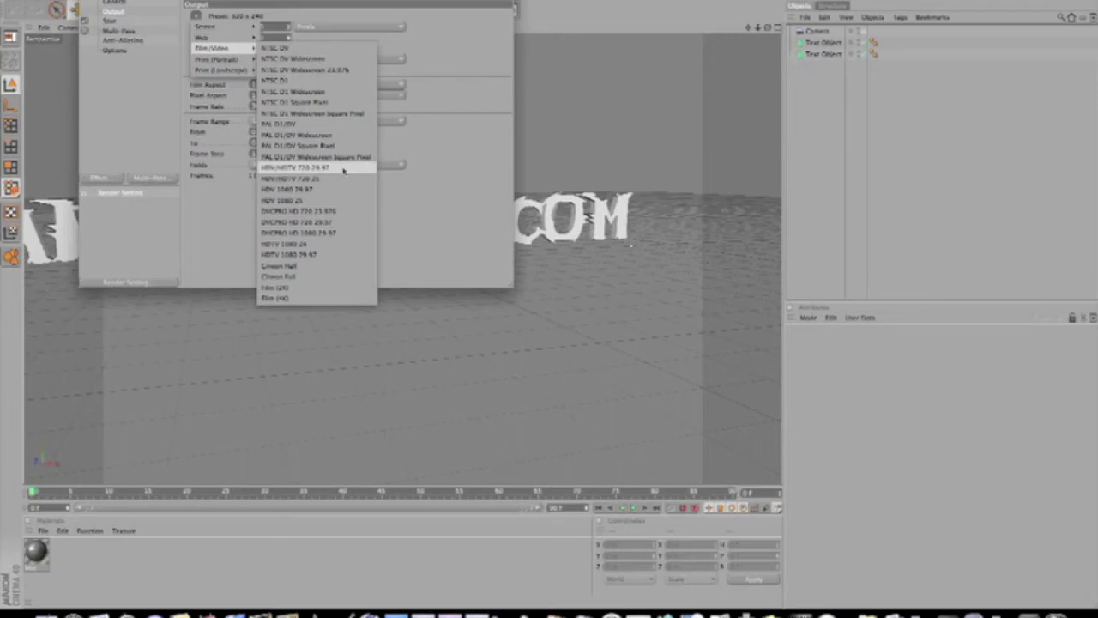
pyautogui.click(343, 170)
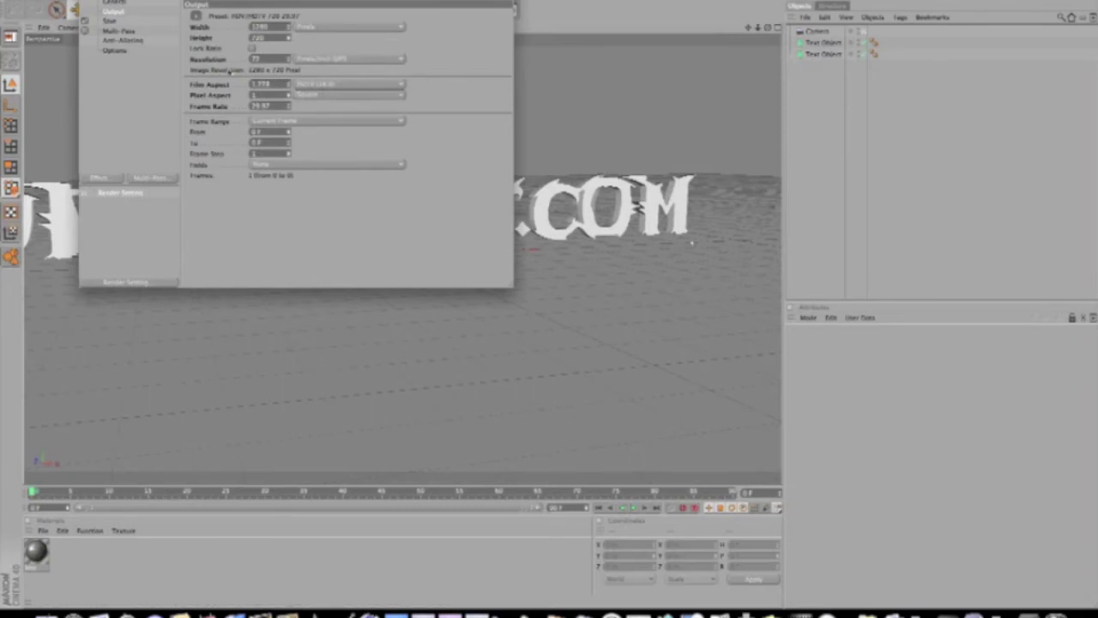
pyautogui.moveTo(259, 0); pyautogui.dragTo(297, 101)
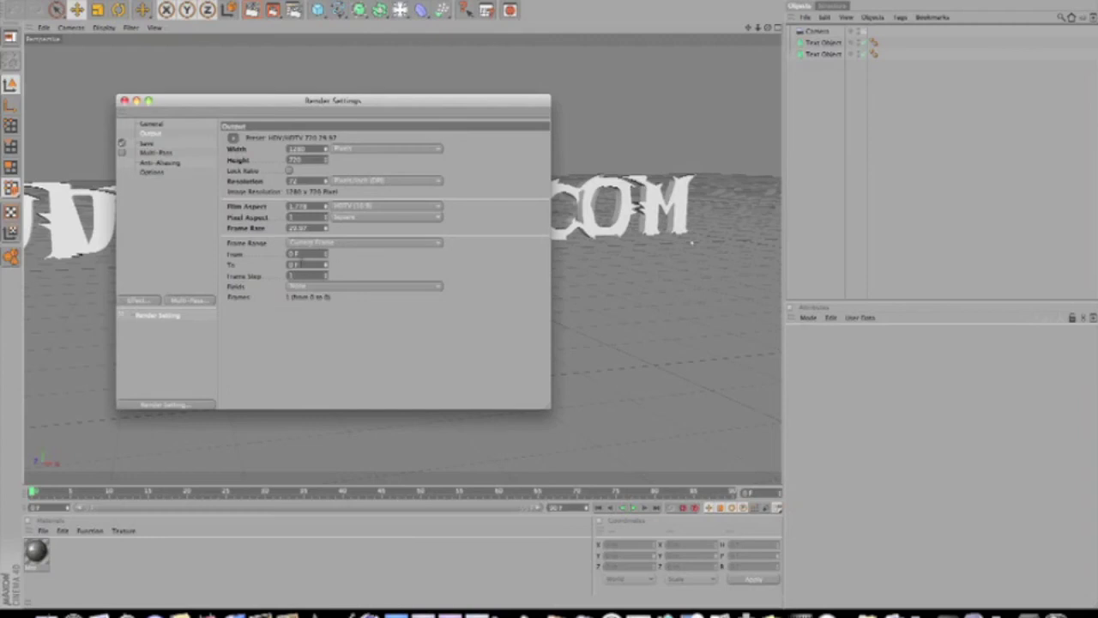
# Set the save format to QuickTime Movie with the output file 'clouds' on the Desktop
pyautogui.click(151, 144)
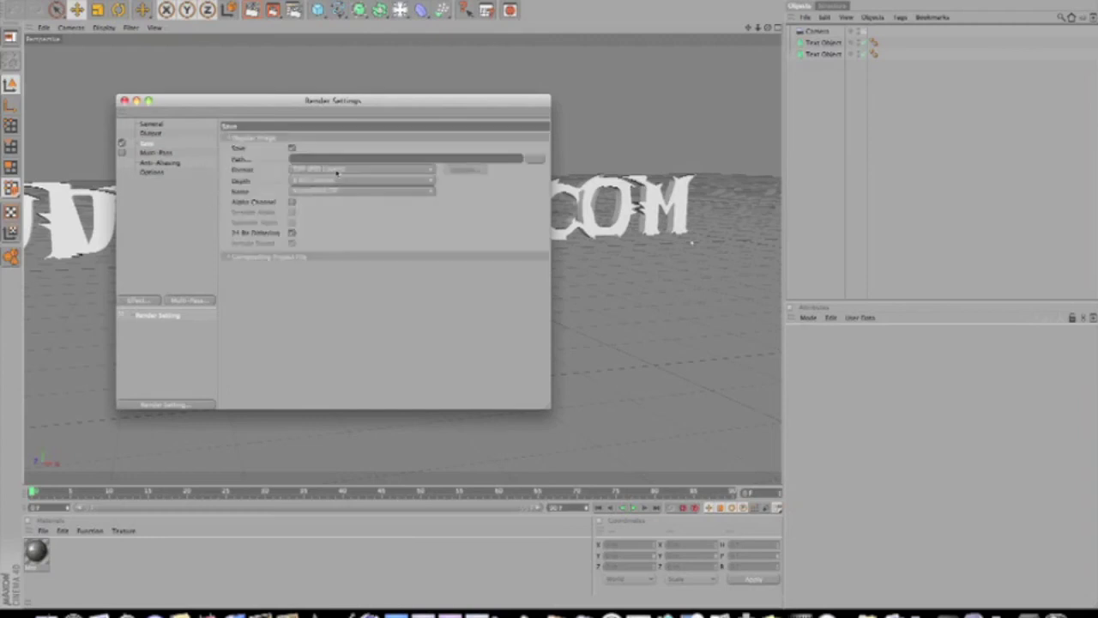
pyautogui.click(325, 171)
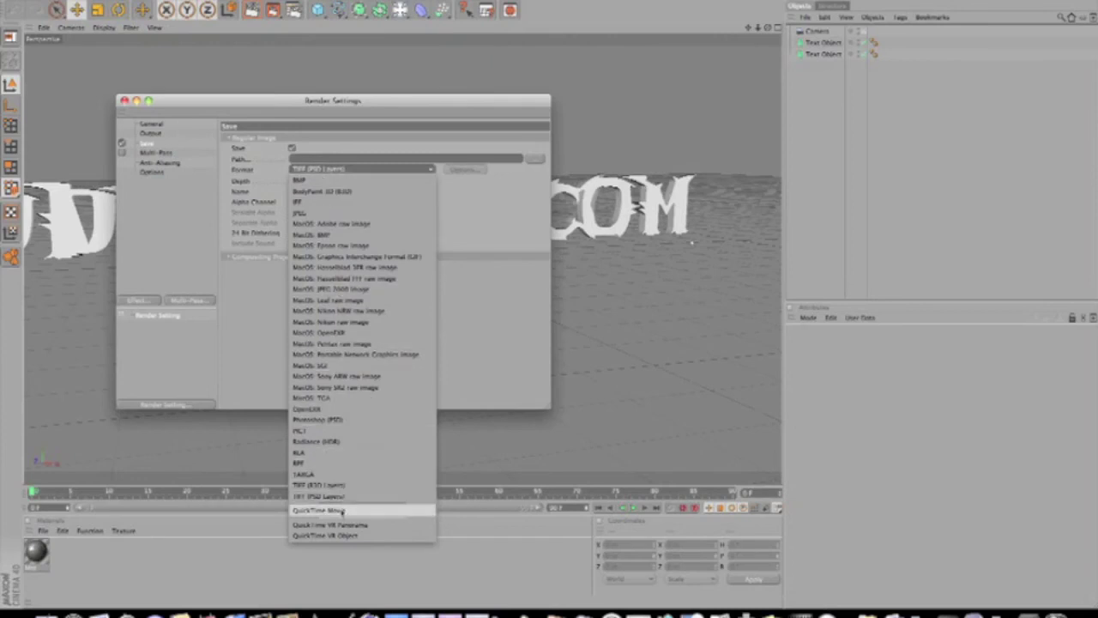
pyautogui.click(344, 510)
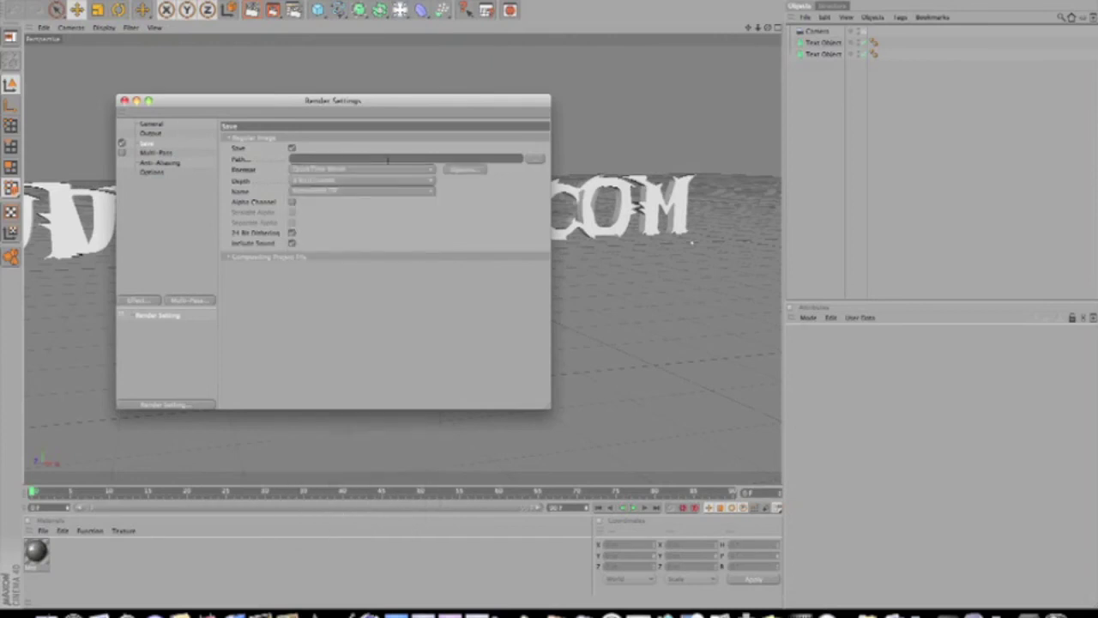
pyautogui.click(535, 158)
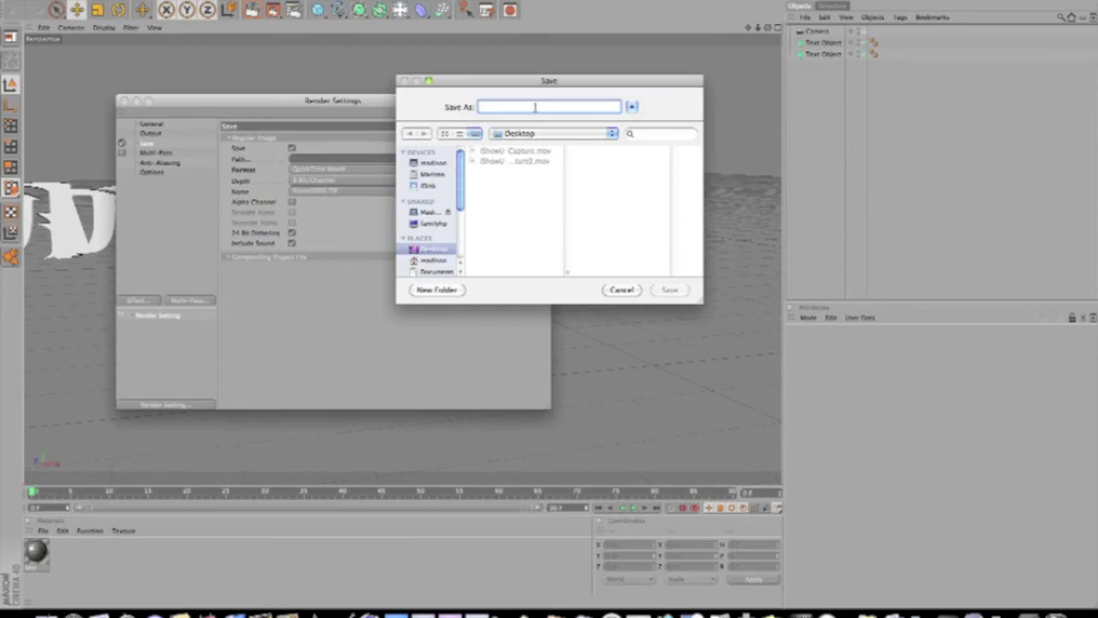
pyautogui.write('hollyw')
pyautogui.press('BackSpace')
pyautogui.press('BackSpace')
pyautogui.press('BackSpace')
pyautogui.press('BackSpace')
pyautogui.press('BackSpace')
pyautogui.press('BackSpace')
pyautogui.write('ho')
pyautogui.write('oud')
pyautogui.write('s')
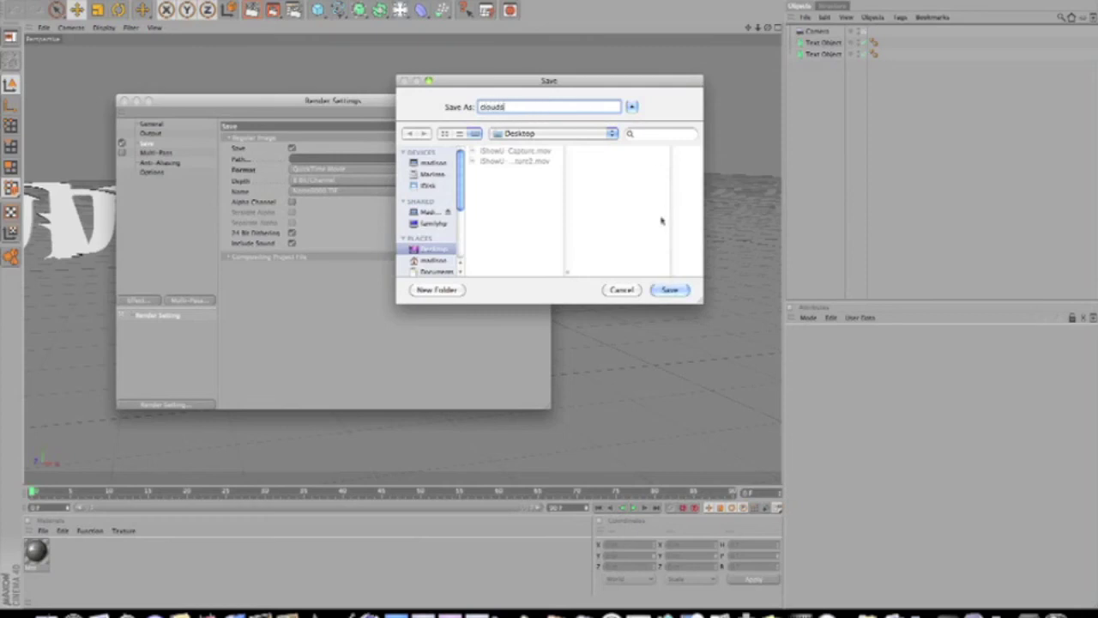
pyautogui.click(668, 290)
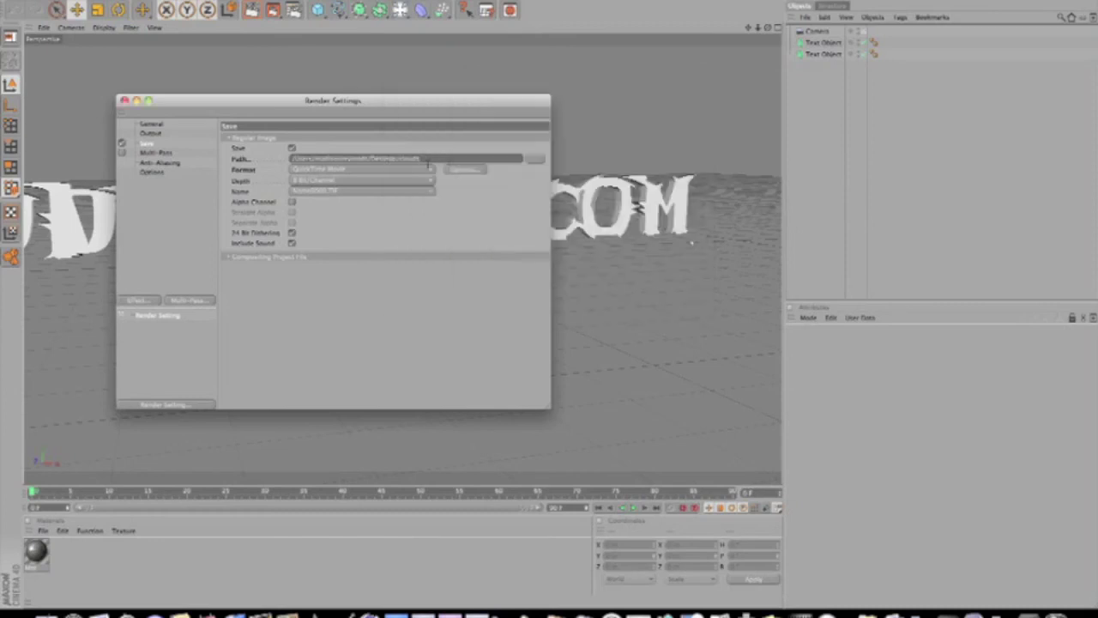
# Enable a Compositing Project File for After Effects with Include 3D Data
pyautogui.click(228, 258)
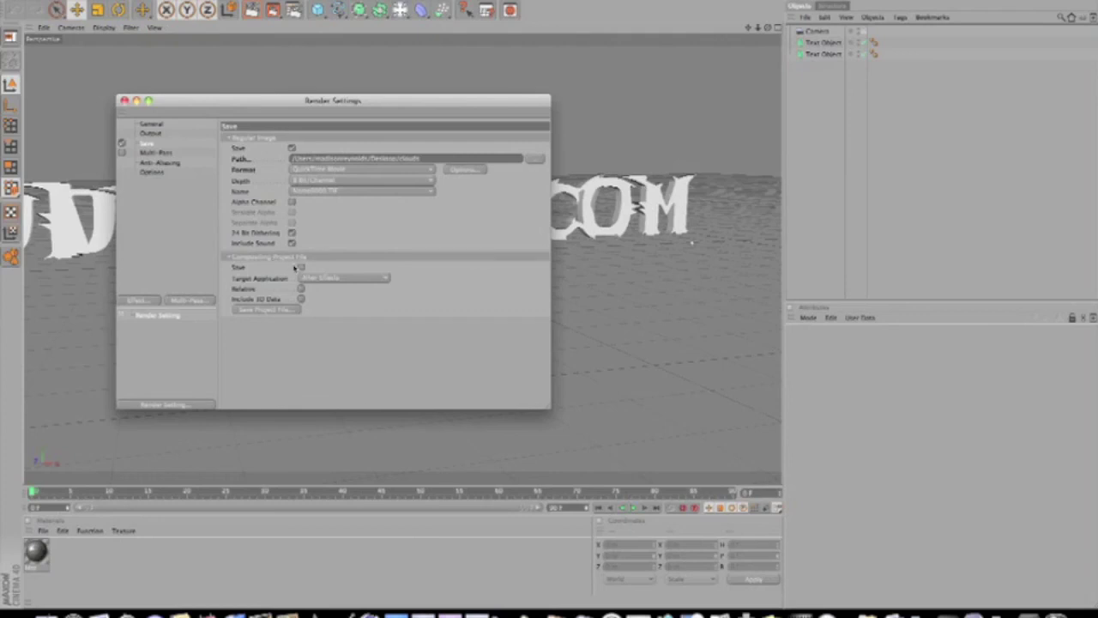
pyautogui.click(326, 279)
pyautogui.click(326, 285)
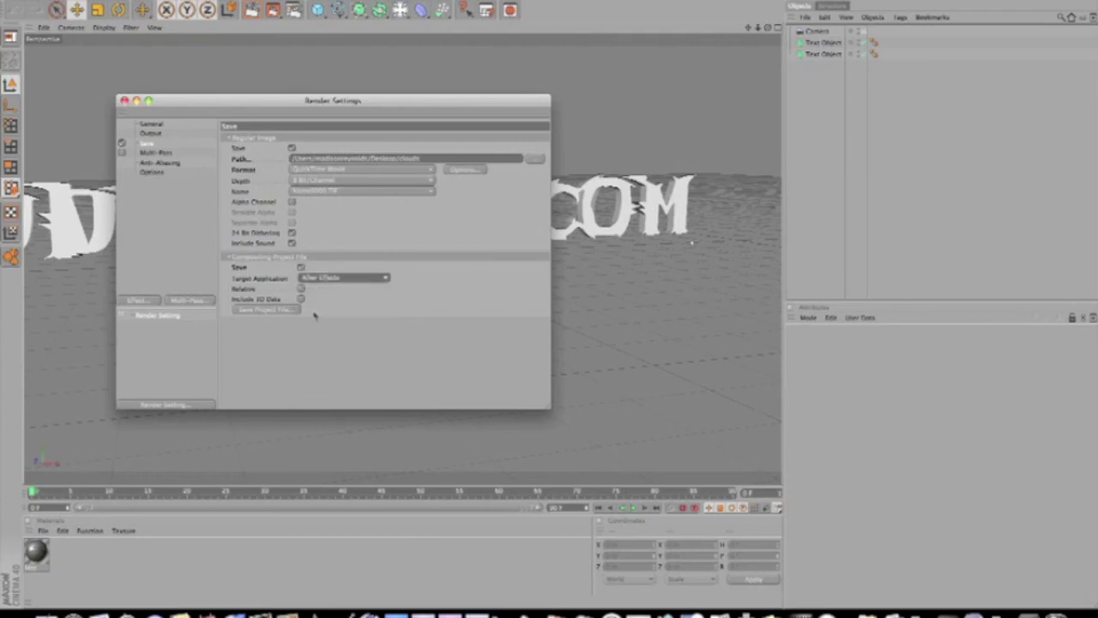
pyautogui.click(302, 298)
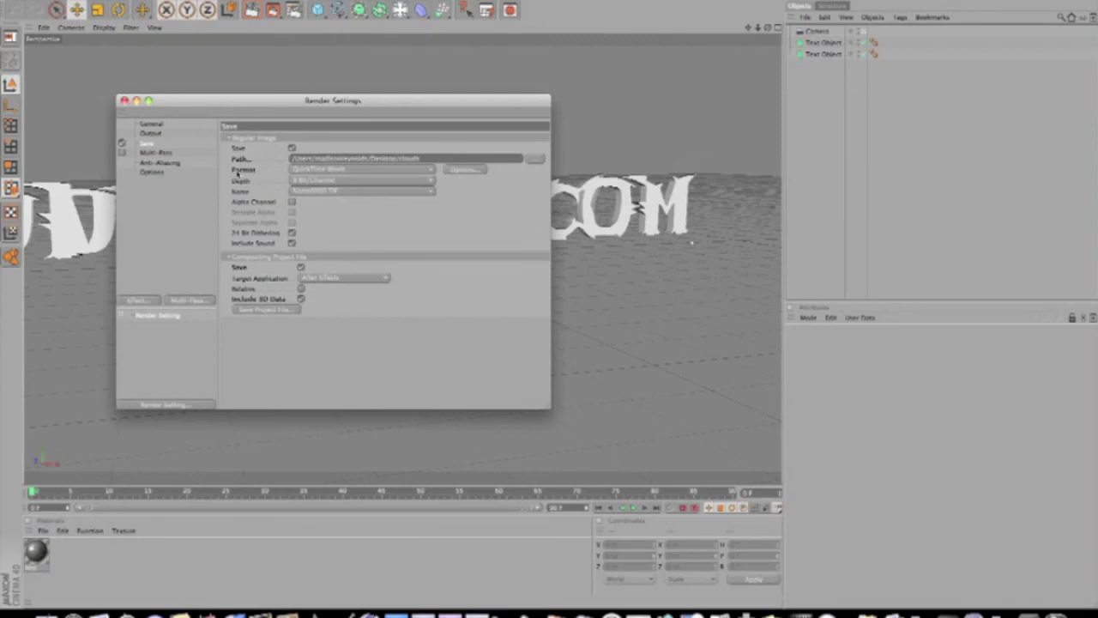
# Try the grey material on the first Text Object, render, then undo it
pyautogui.click(125, 101)
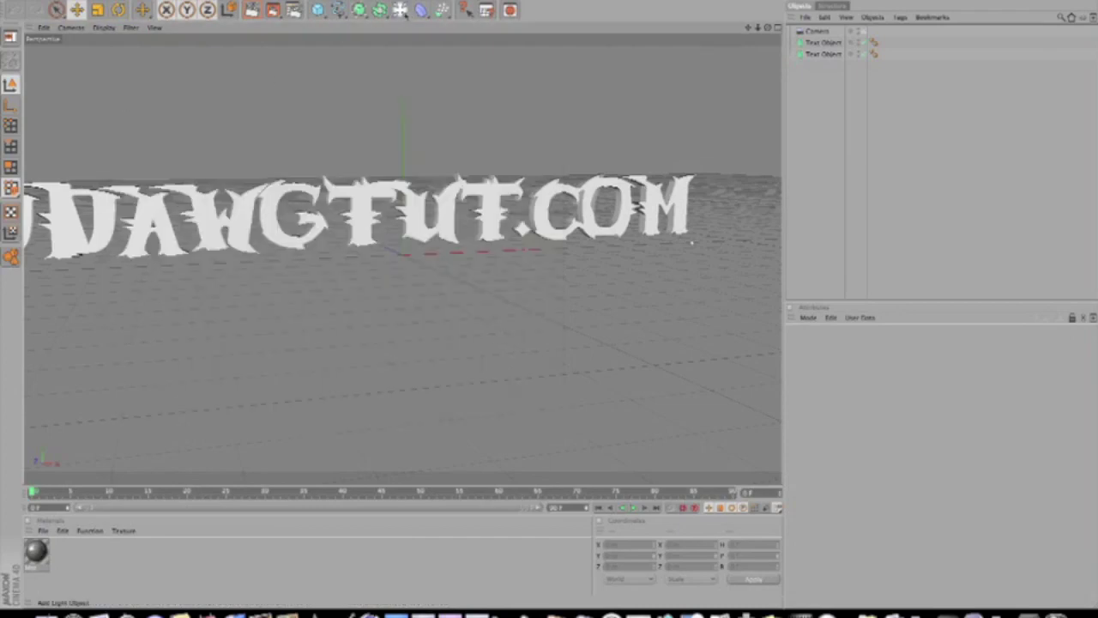
pyautogui.click(37, 554)
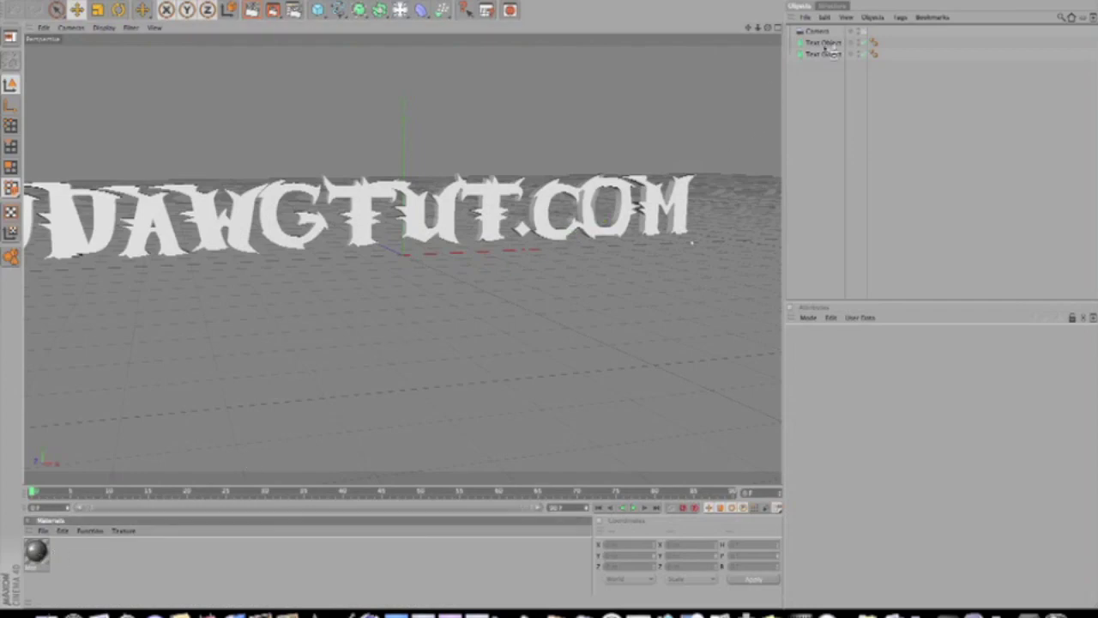
pyautogui.moveTo(825, 48); pyautogui.dragTo(824, 43)
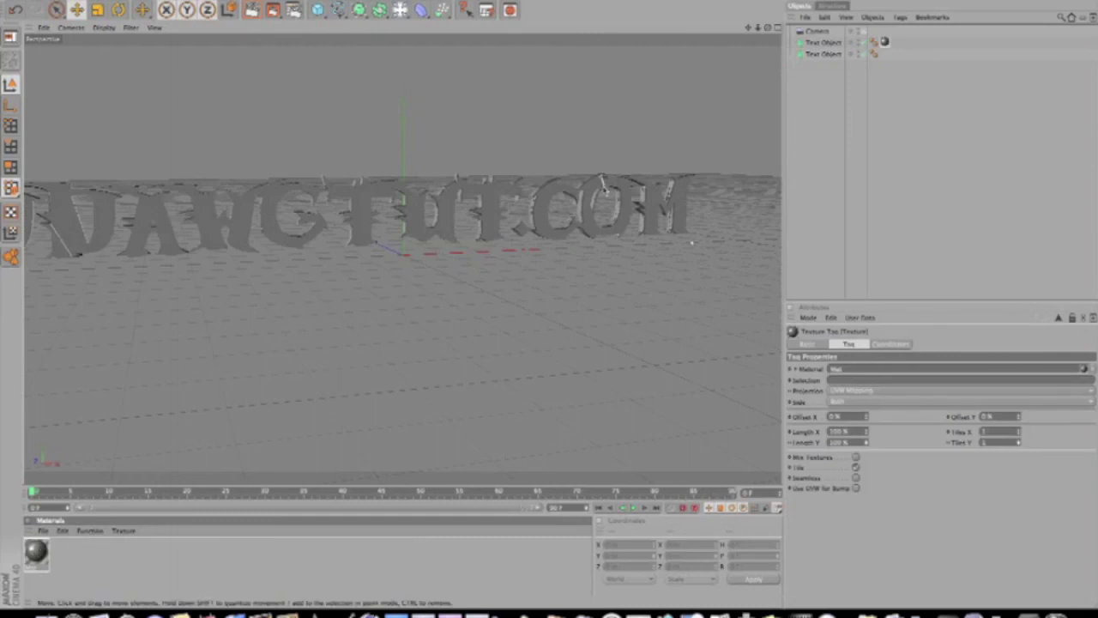
pyautogui.press('super+r')
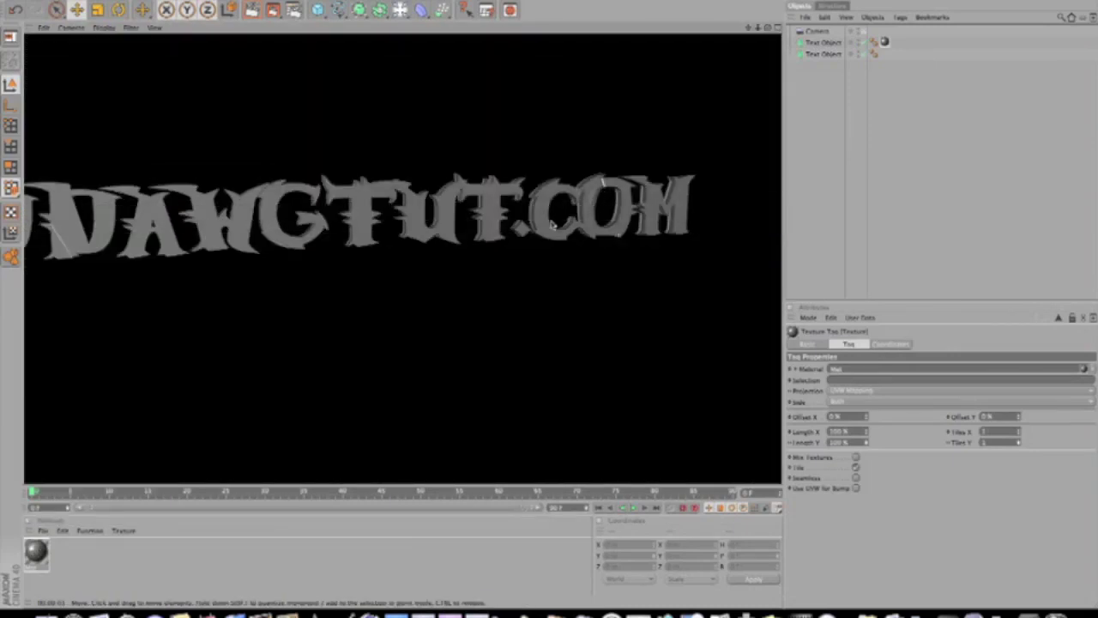
pyautogui.press('super+z')
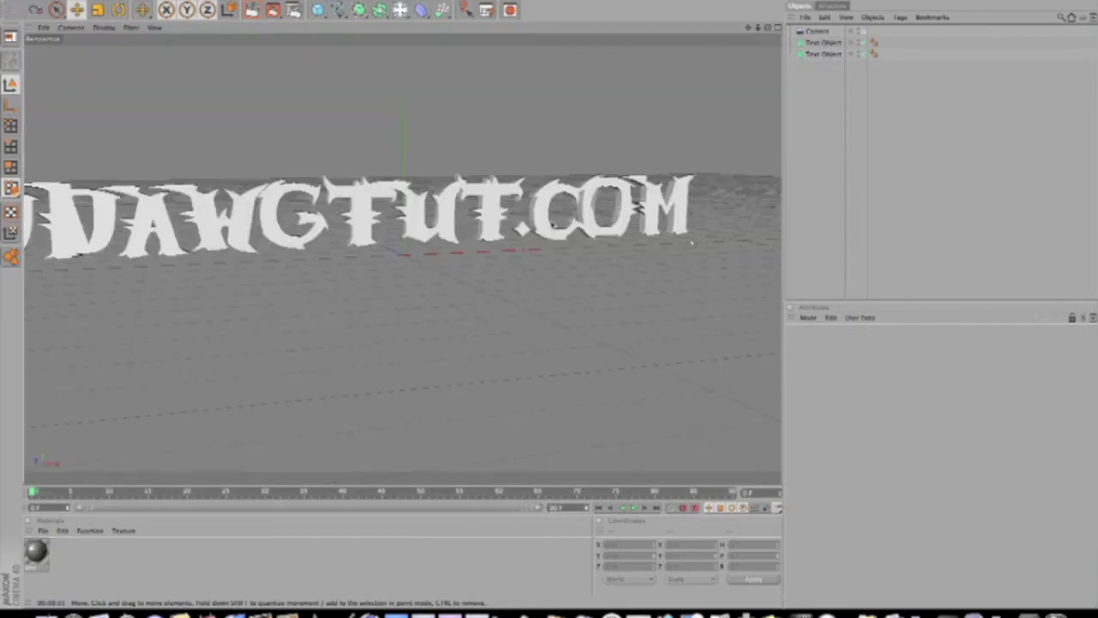
# Apply the grey material to the lower Text Object and render it on black
pyautogui.click(819, 54)
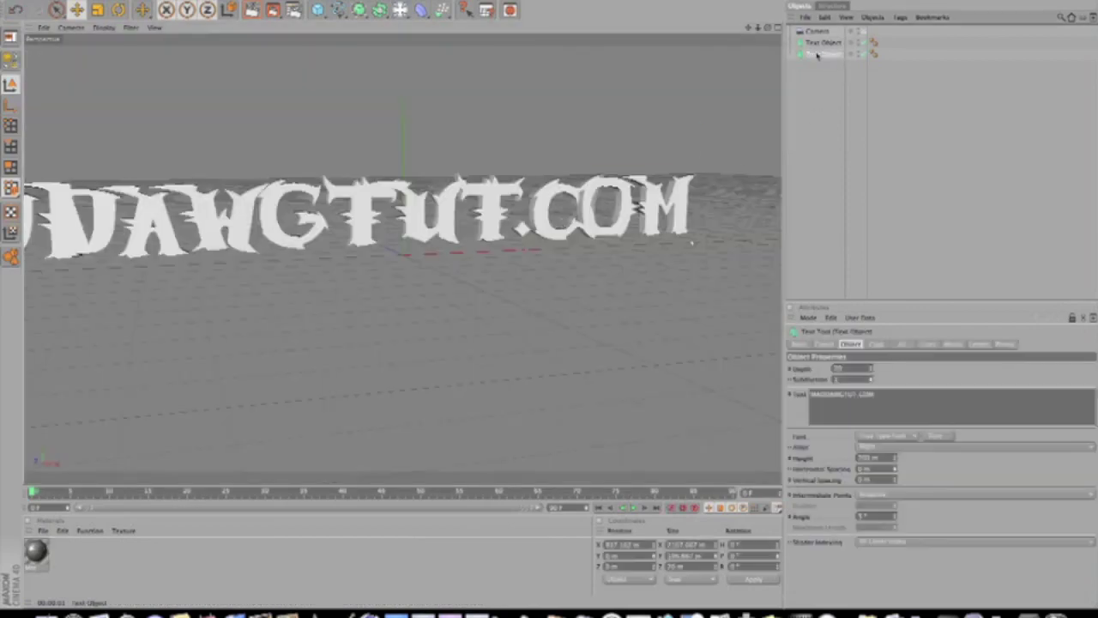
pyautogui.click(816, 43)
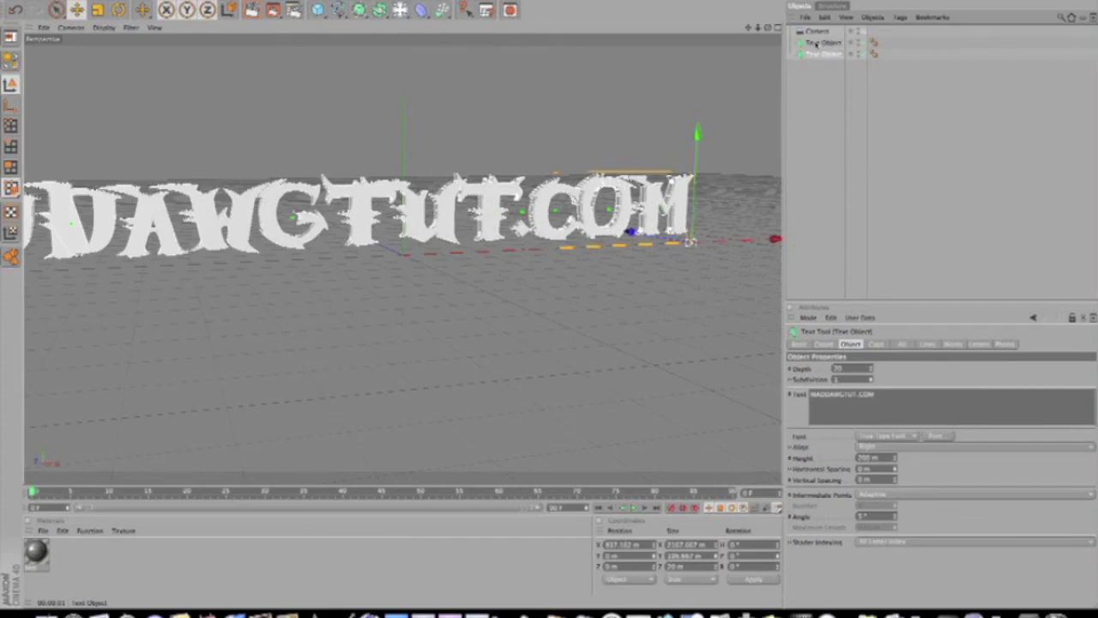
pyautogui.click(819, 55)
pyautogui.moveTo(36, 554); pyautogui.dragTo(828, 57)
pyautogui.click(725, 163)
pyautogui.press('super+r')
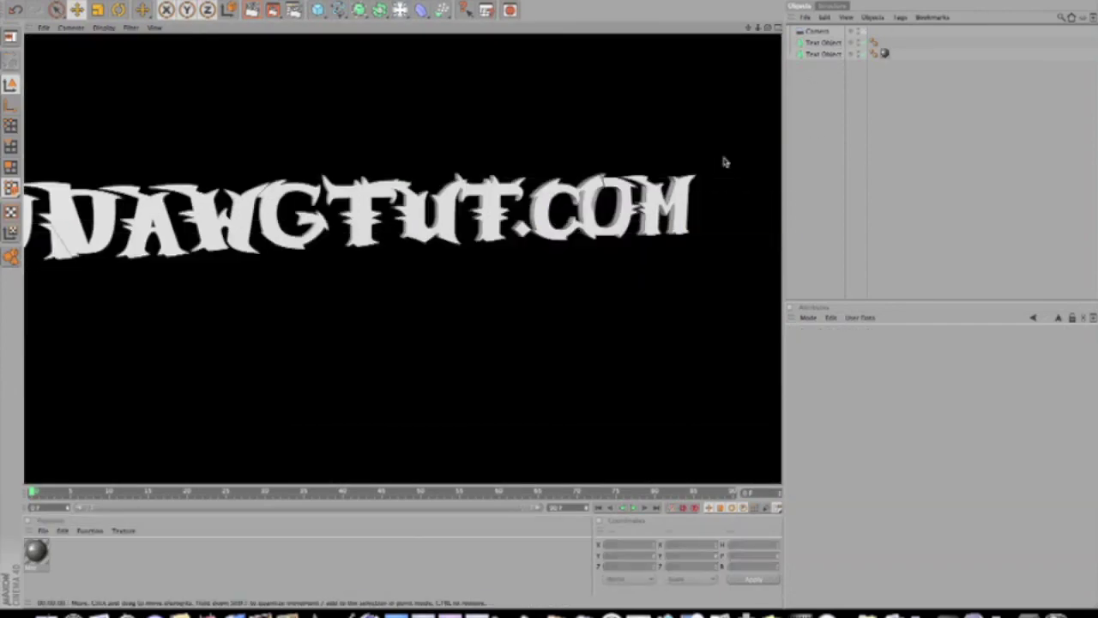